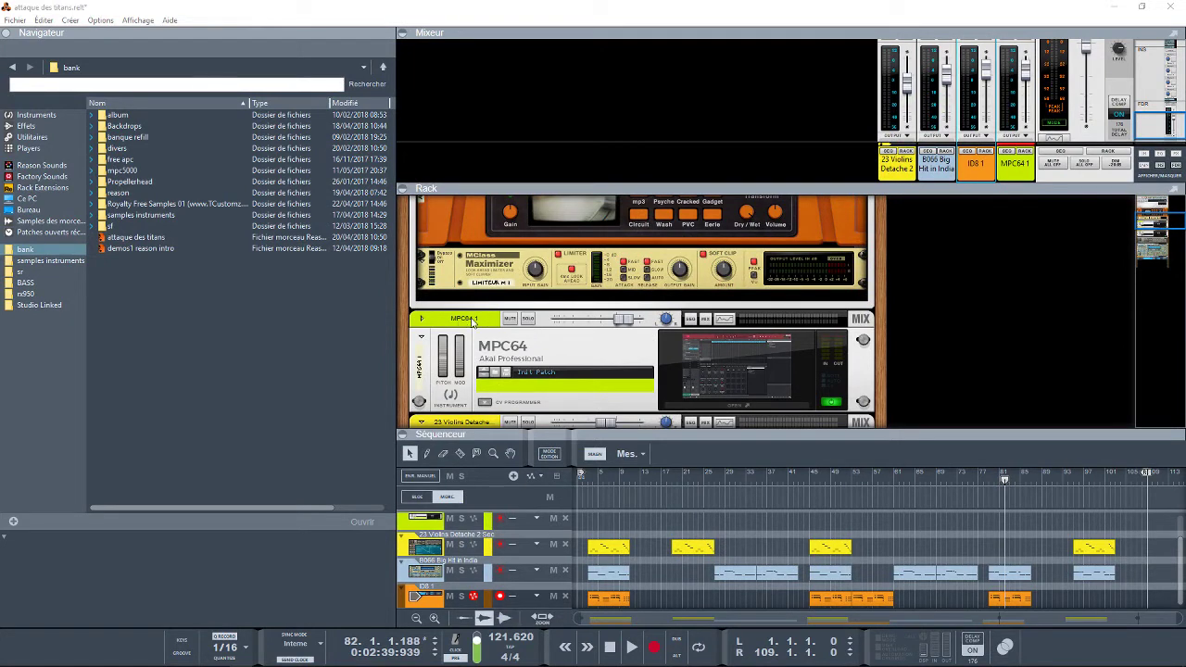
Select MPC64 among the Akai Professional instruments in the browser, and collapse the browser and the mixer
{"action": "left_click", "coordinate": [57, 113]}
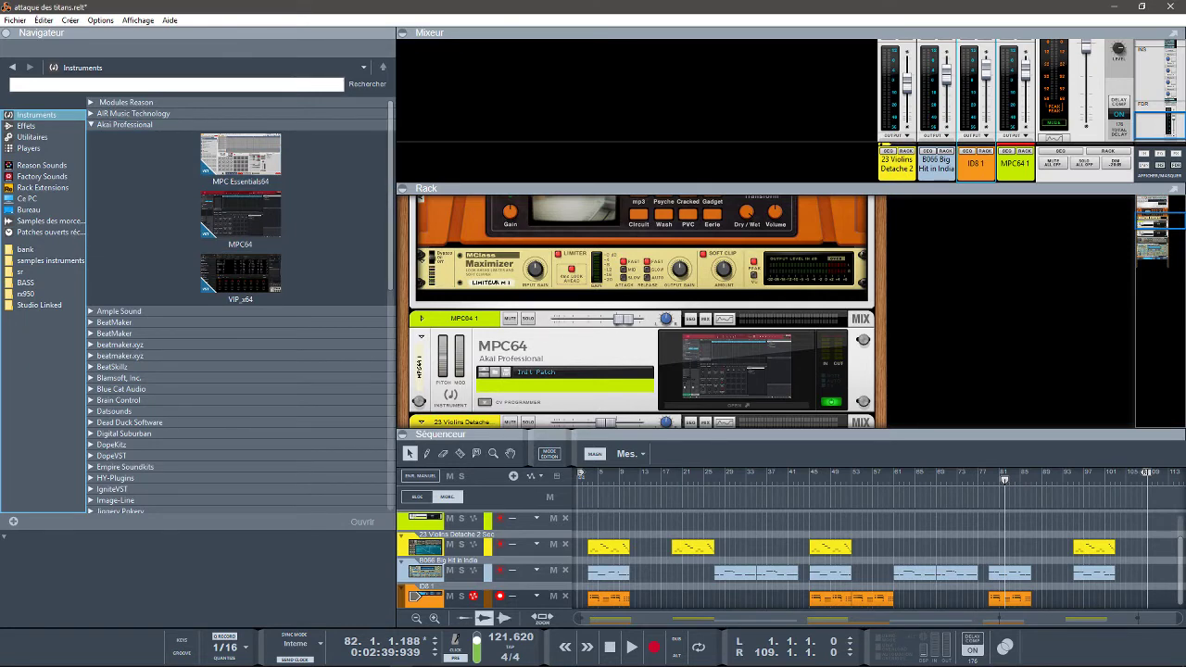
{"action": "left_click", "coordinate": [296, 231]}
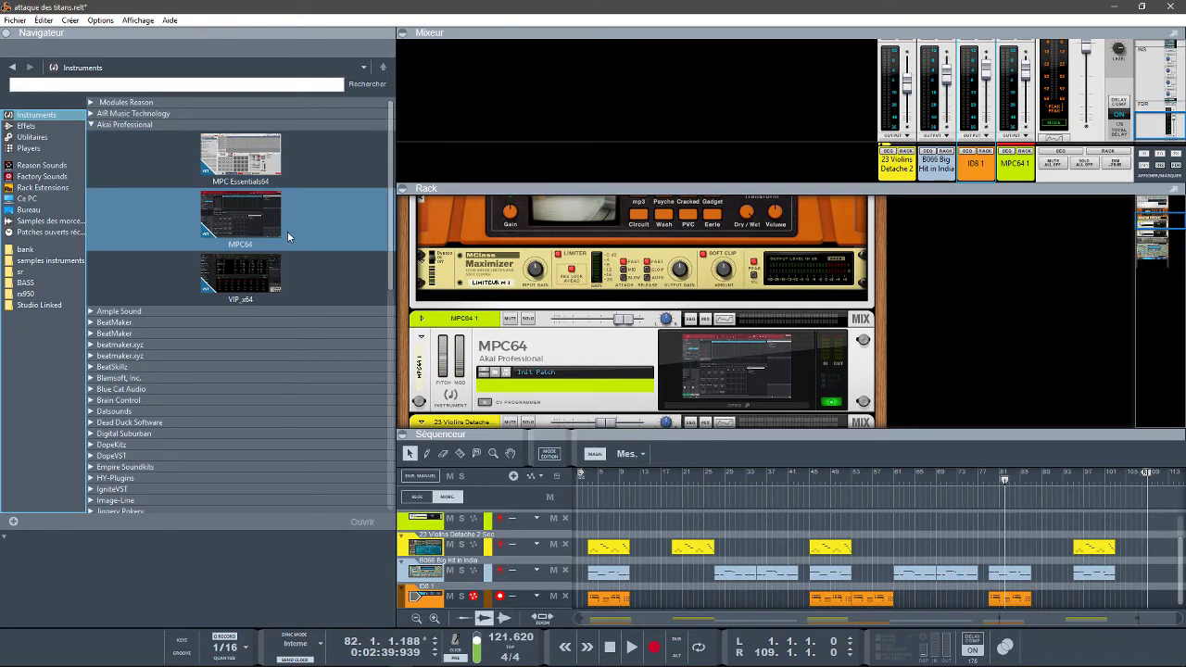
{"action": "left_click", "coordinate": [6, 33]}
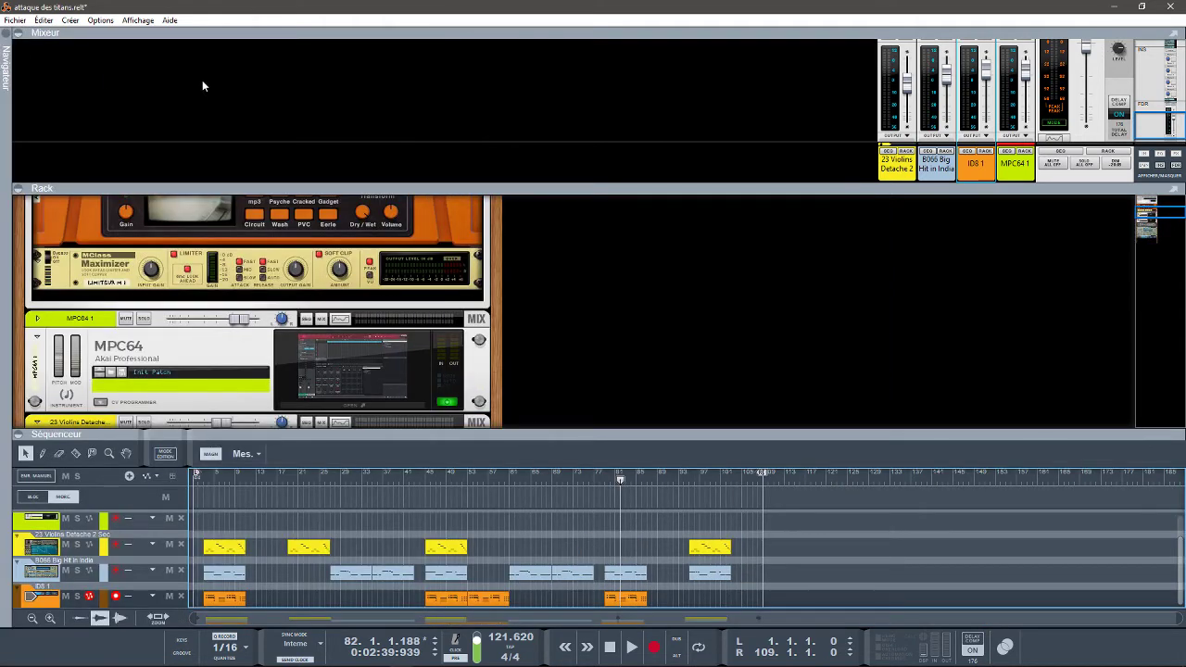
{"action": "left_click", "coordinate": [21, 34]}
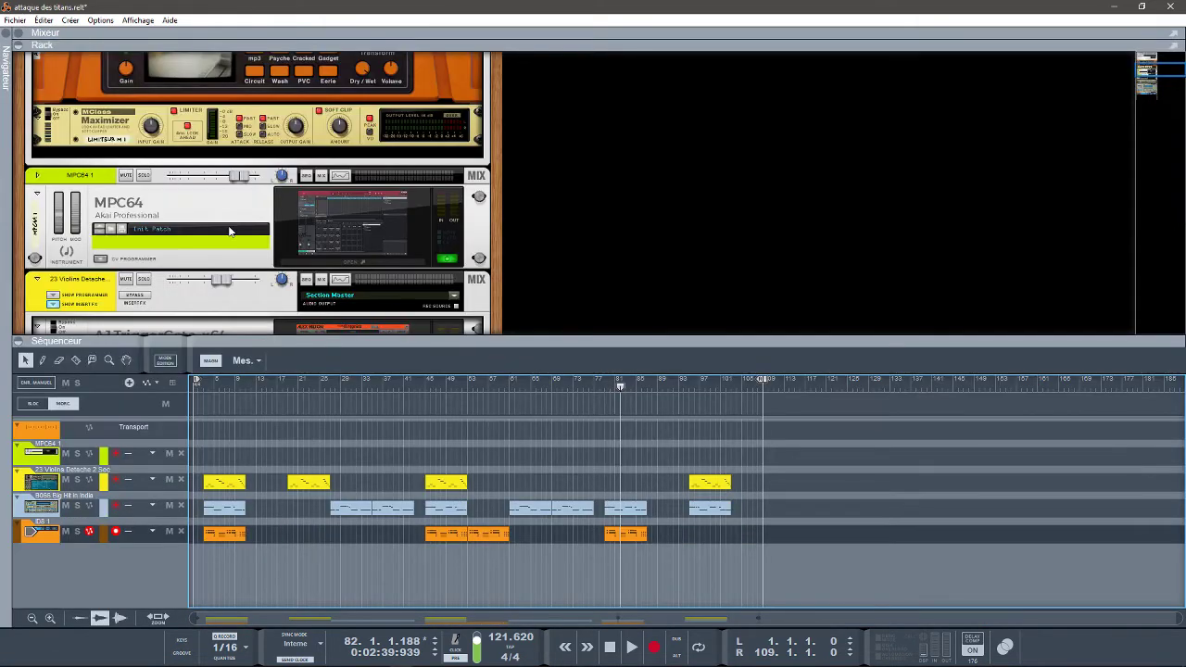
Open the MPC64 plugin from the rack, view its Main Mode and switch back to Song mode
{"action": "left_click", "coordinate": [320, 266]}
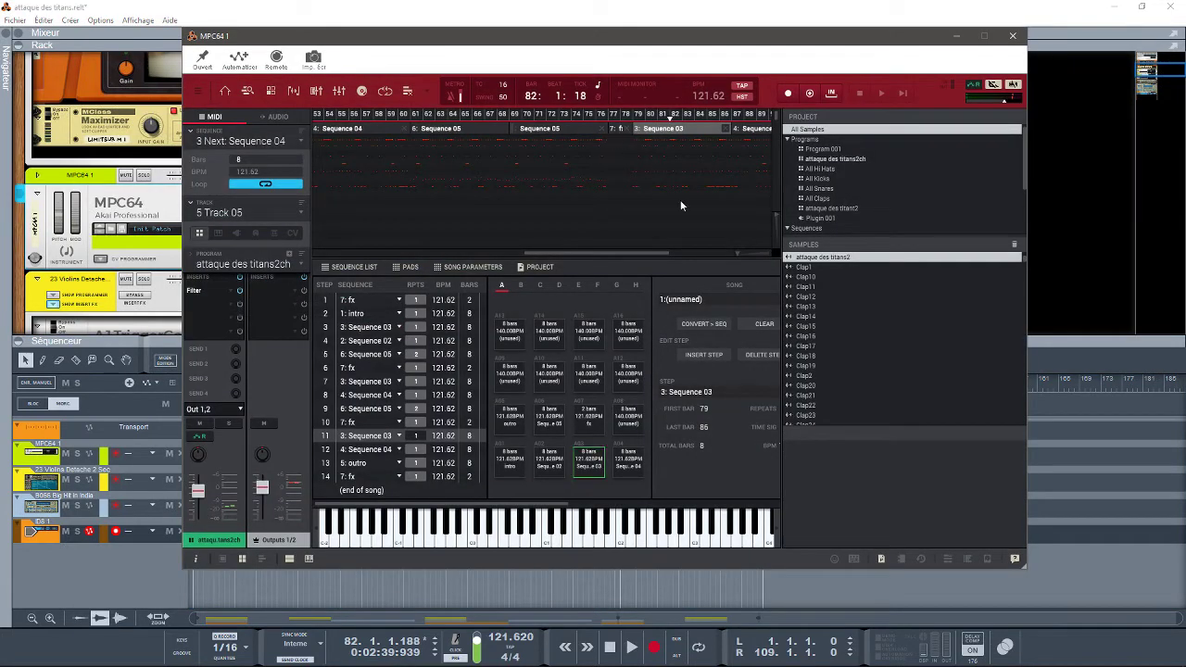
{"action": "left_click", "coordinate": [227, 91]}
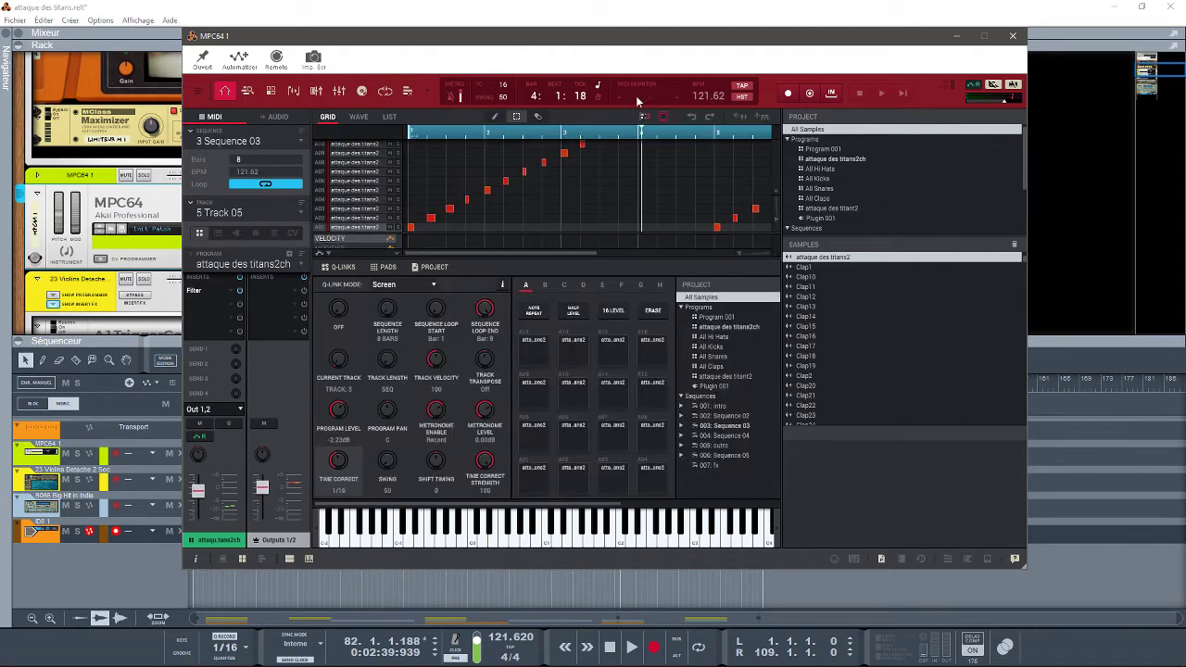
{"action": "left_click", "coordinate": [426, 92]}
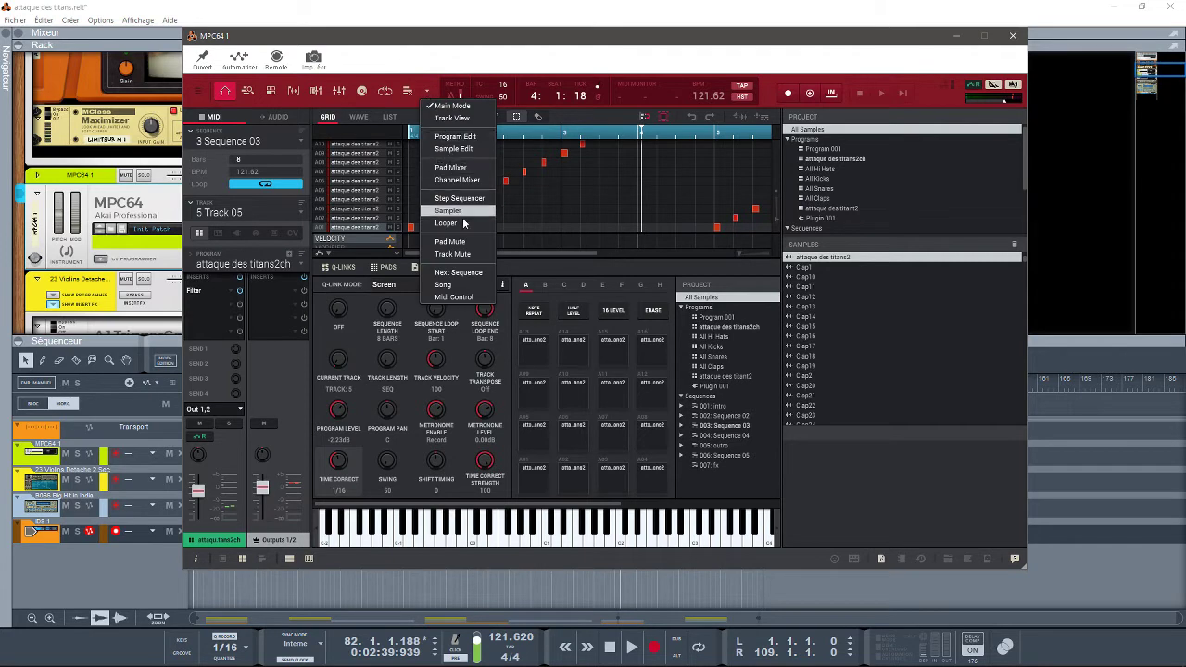
{"action": "left_click", "coordinate": [460, 285]}
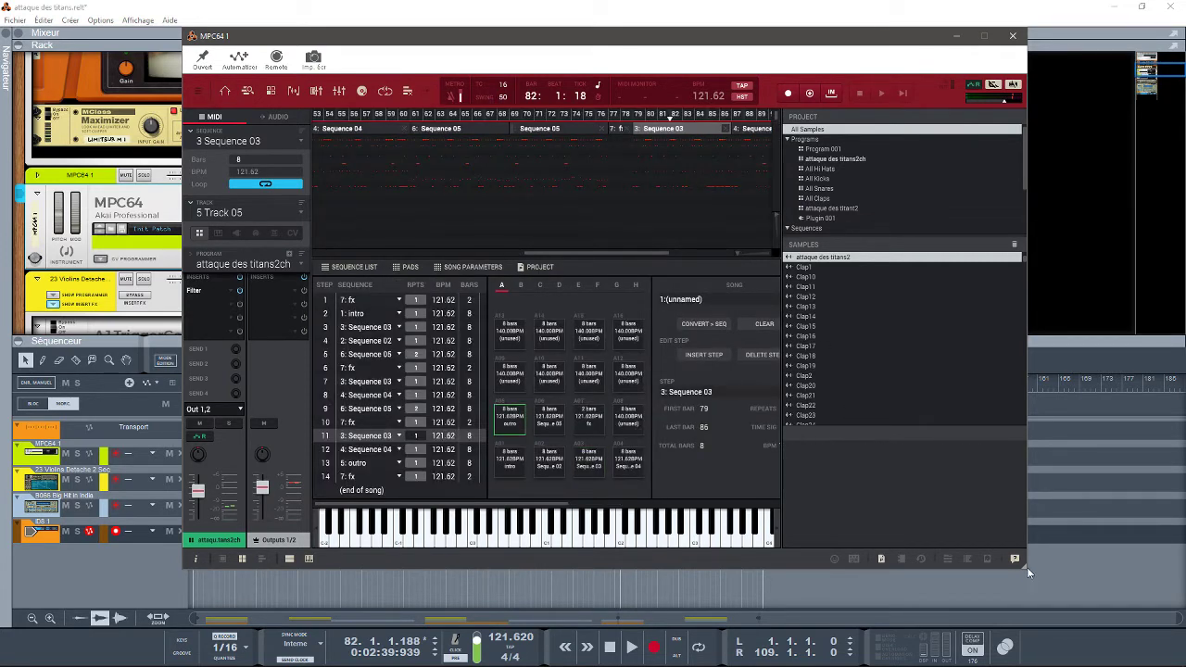
Enlarge the MPC64 window, look through the song's sequence timeline from start to end, and close the plugin
{"action": "left_click_drag", "start_coordinate": [1024, 567], "coordinate": [1094, 604]}
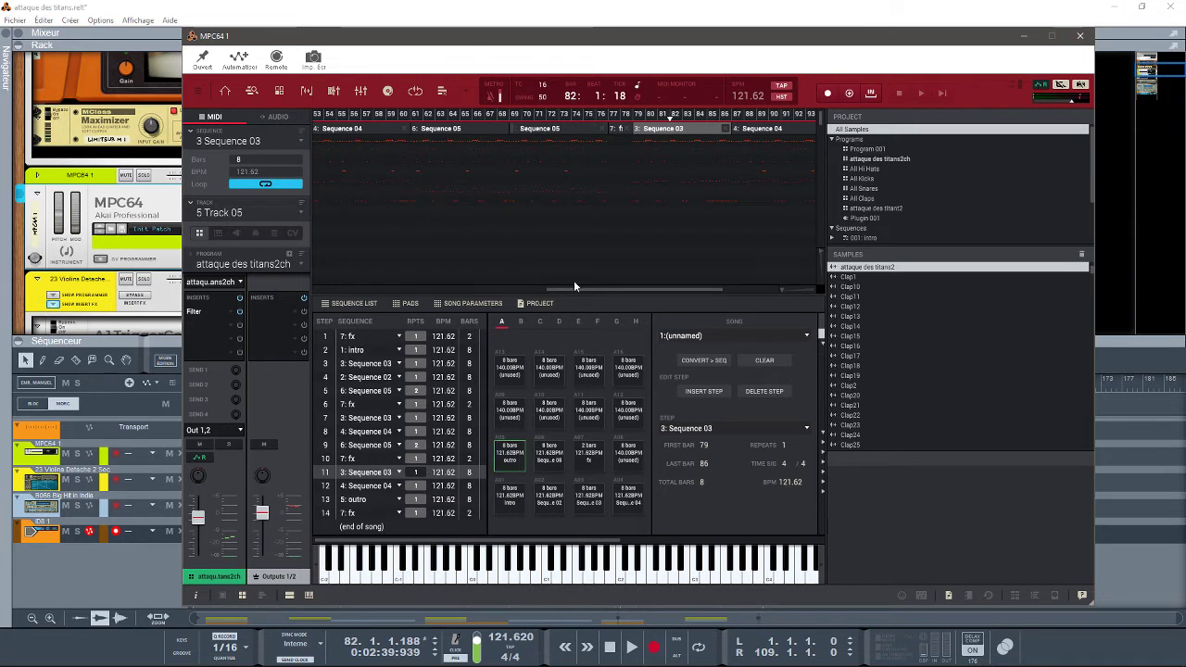
{"action": "left_click_drag", "start_coordinate": [588, 289], "coordinate": [311, 273]}
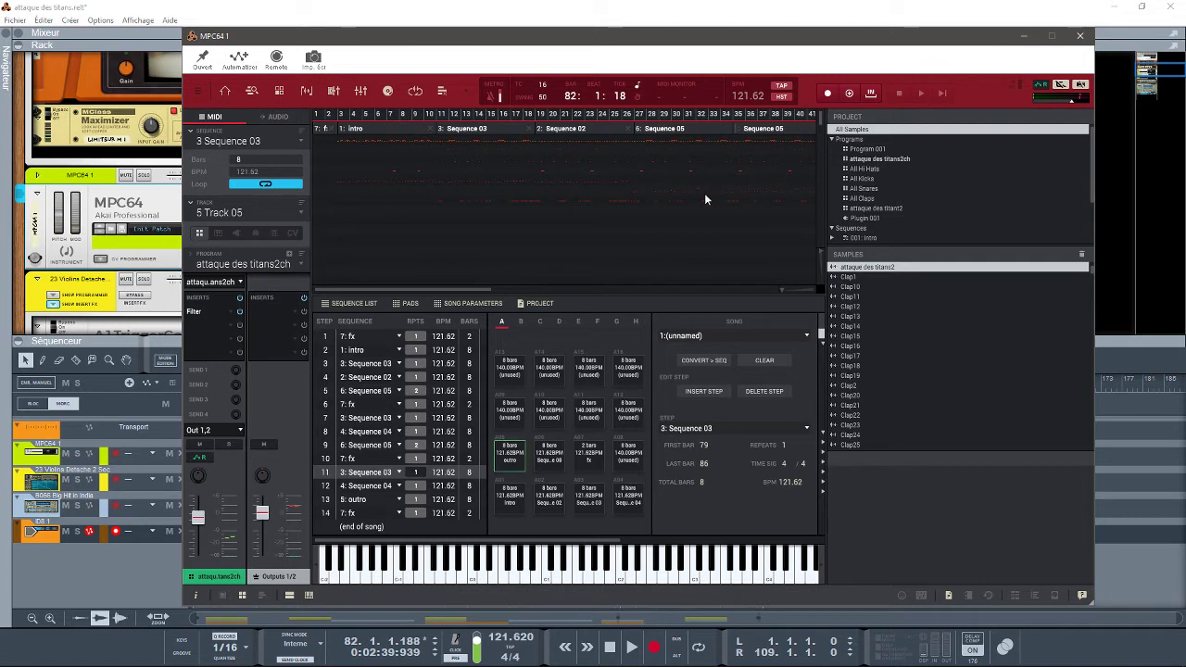
{"action": "left_click_drag", "start_coordinate": [478, 289], "coordinate": [428, 284]}
{"action": "left_click_drag", "start_coordinate": [457, 288], "coordinate": [774, 302]}
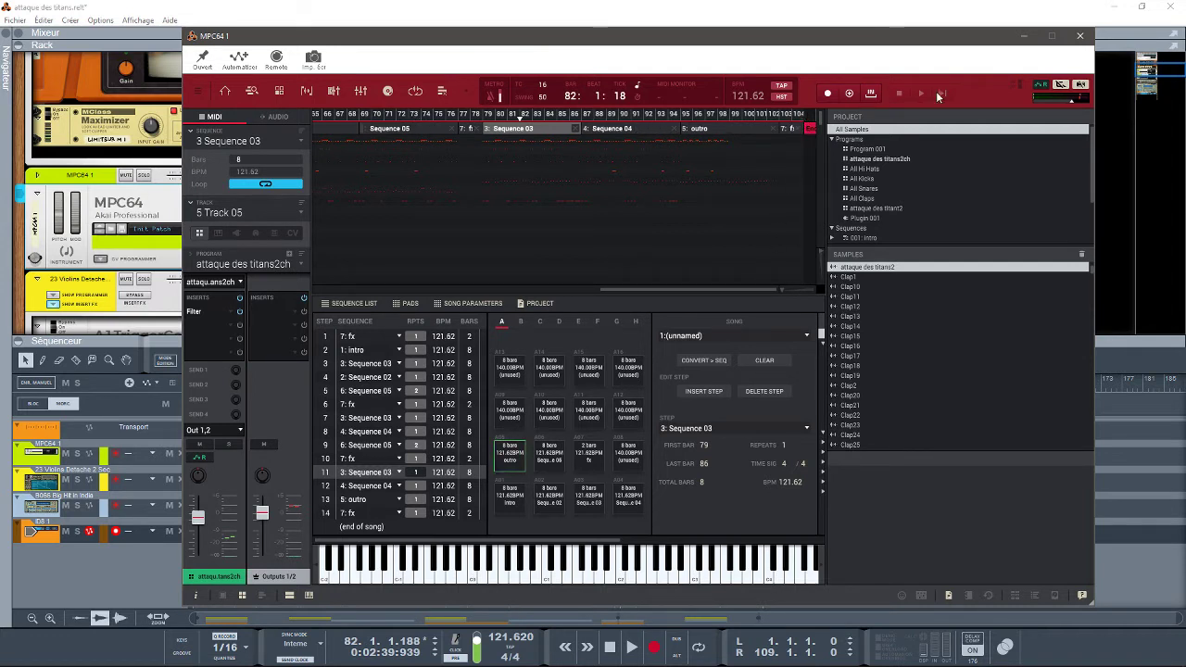
{"action": "left_click", "coordinate": [1082, 37]}
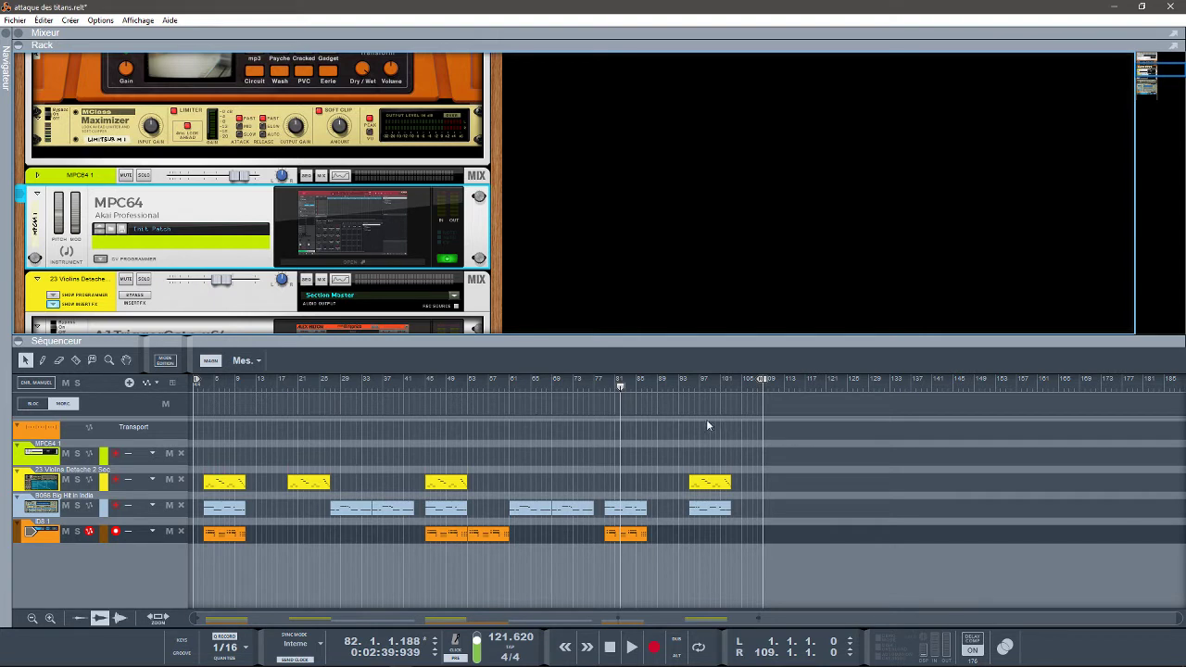
Return the playhead to the start of the song and play the MPC64 track in solo
{"action": "left_click_drag", "start_coordinate": [621, 389], "coordinate": [154, 392]}
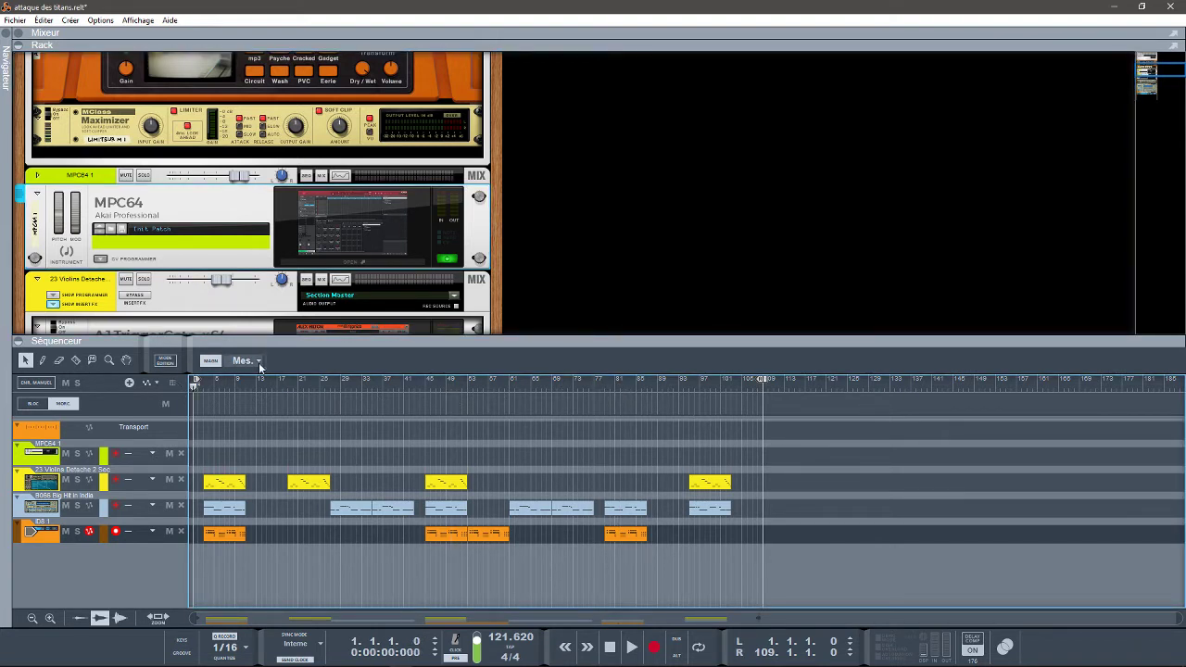
{"action": "left_click", "coordinate": [77, 453]}
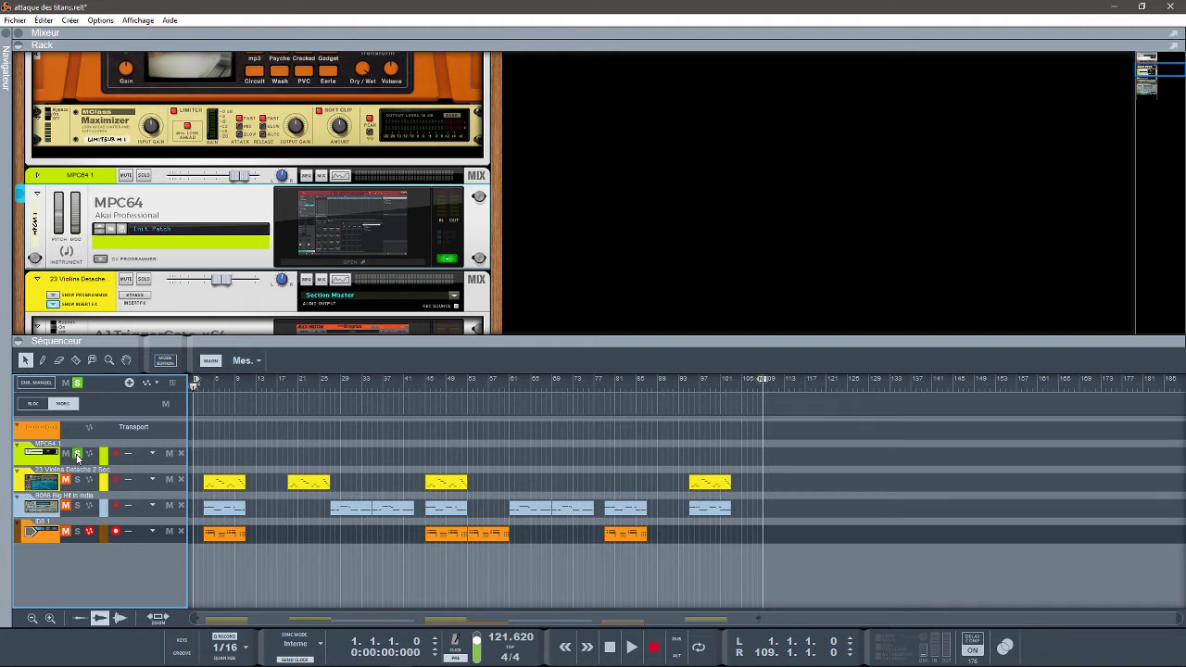
{"action": "key", "text": "space"}
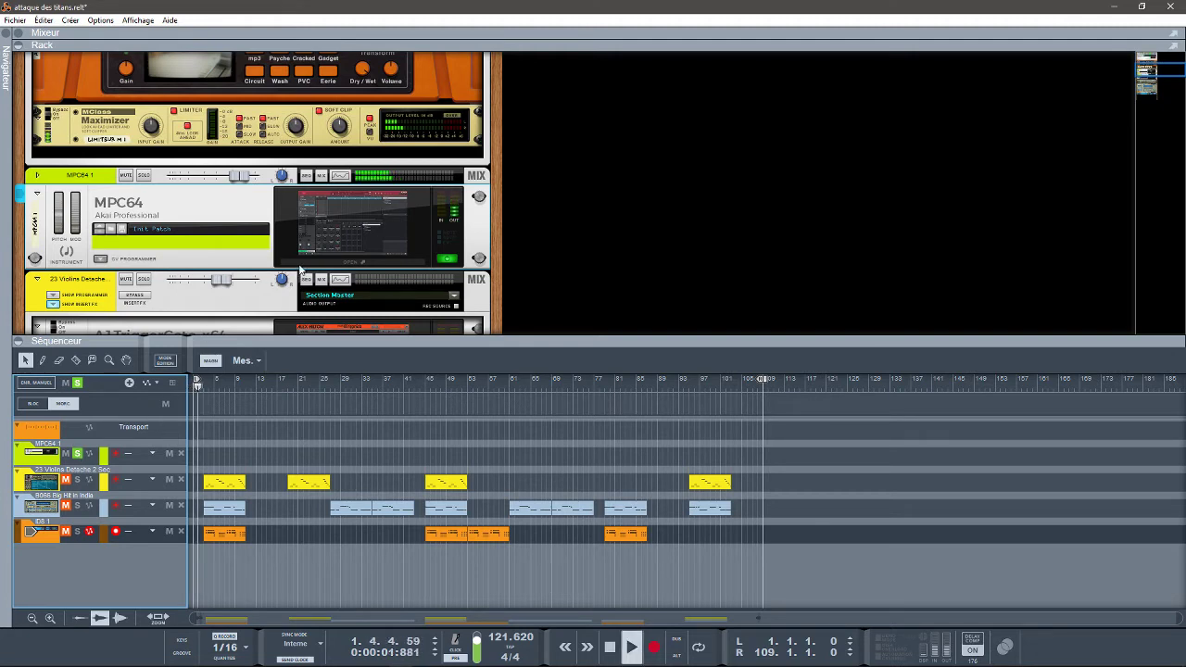
View the MPC64 song mode during playback, stop and return to the song start, and close the plugin
{"action": "left_click", "coordinate": [300, 264]}
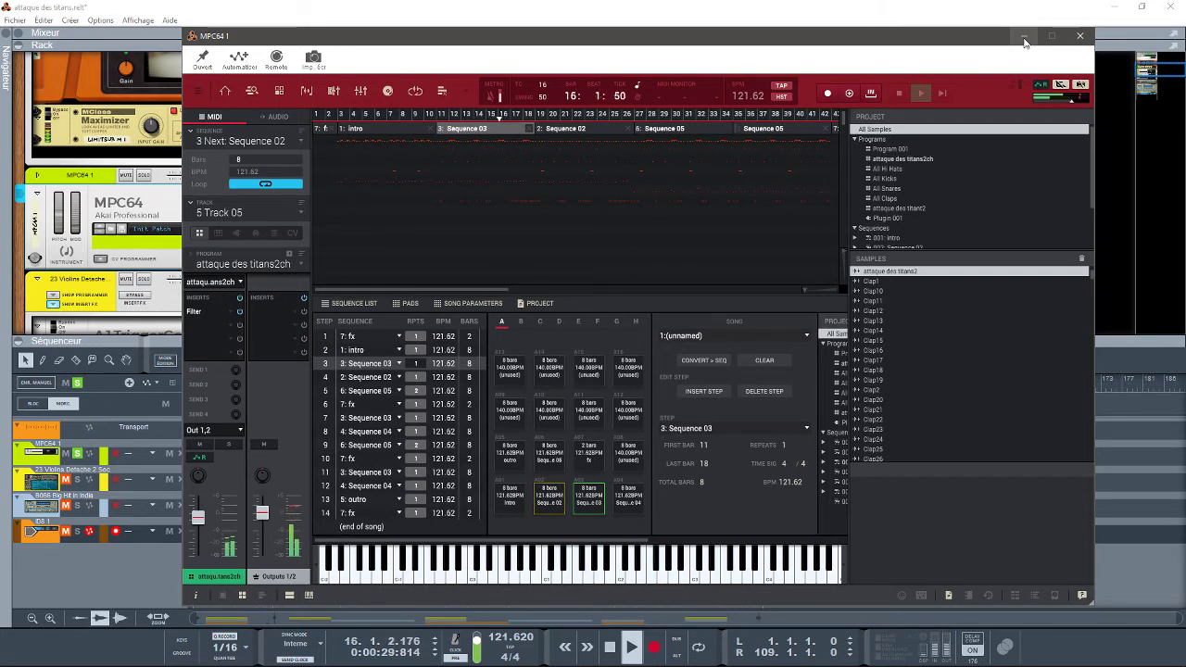
{"action": "key", "text": "space"}
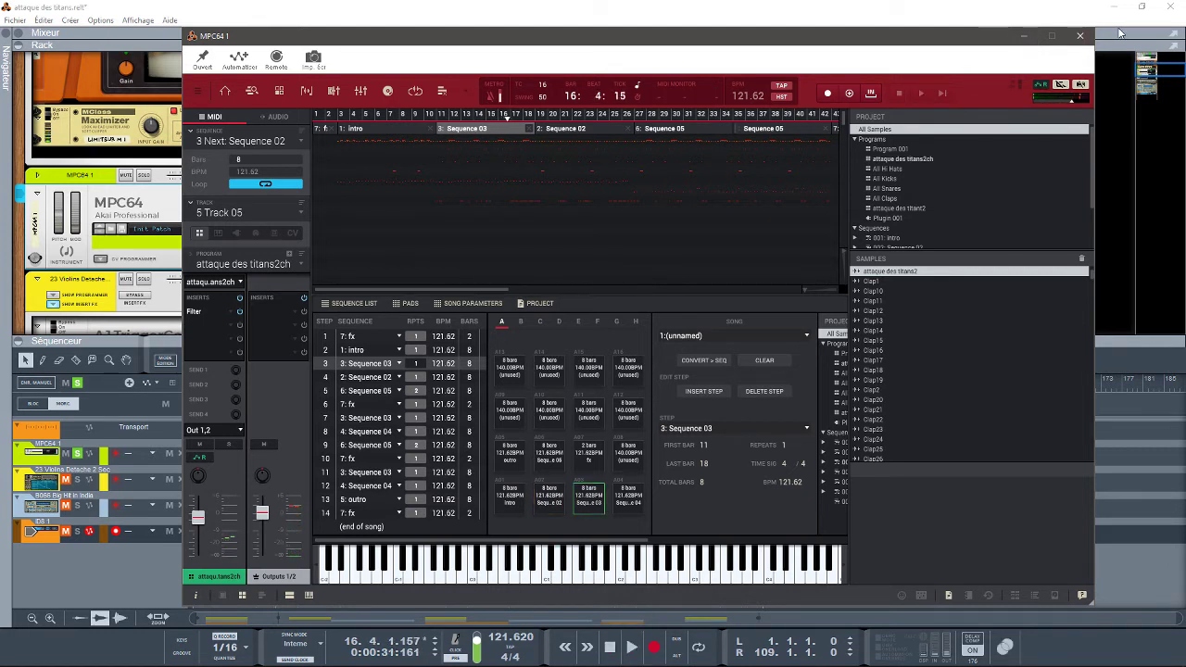
{"action": "key", "text": "Home"}
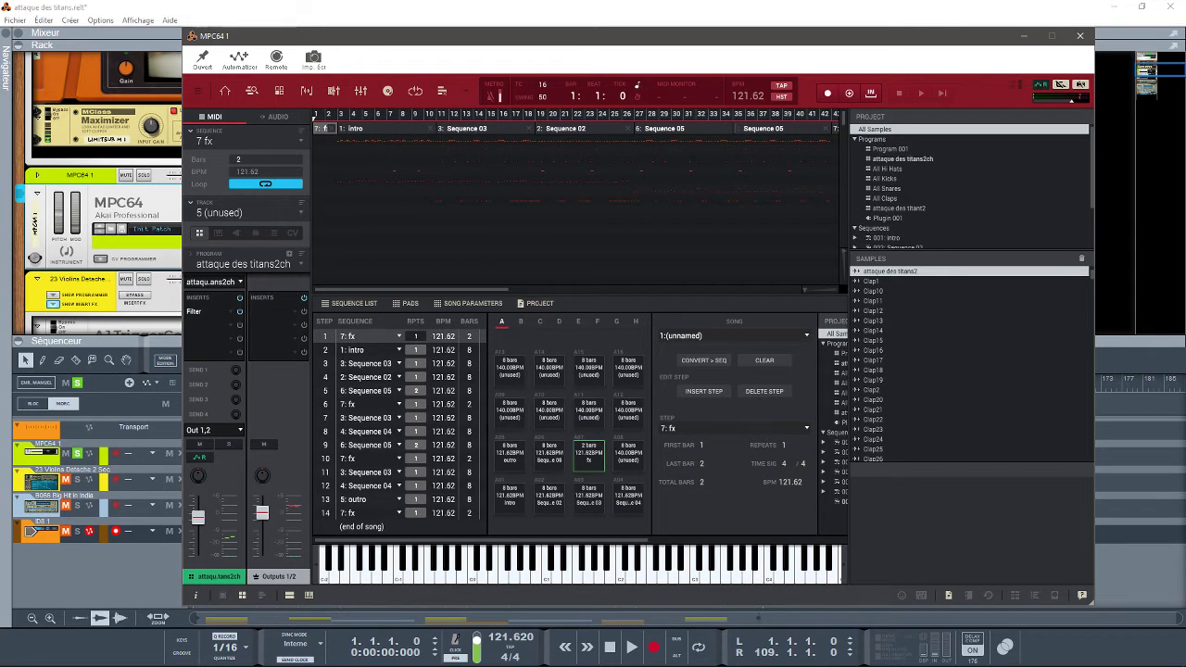
{"action": "left_click", "coordinate": [1079, 36]}
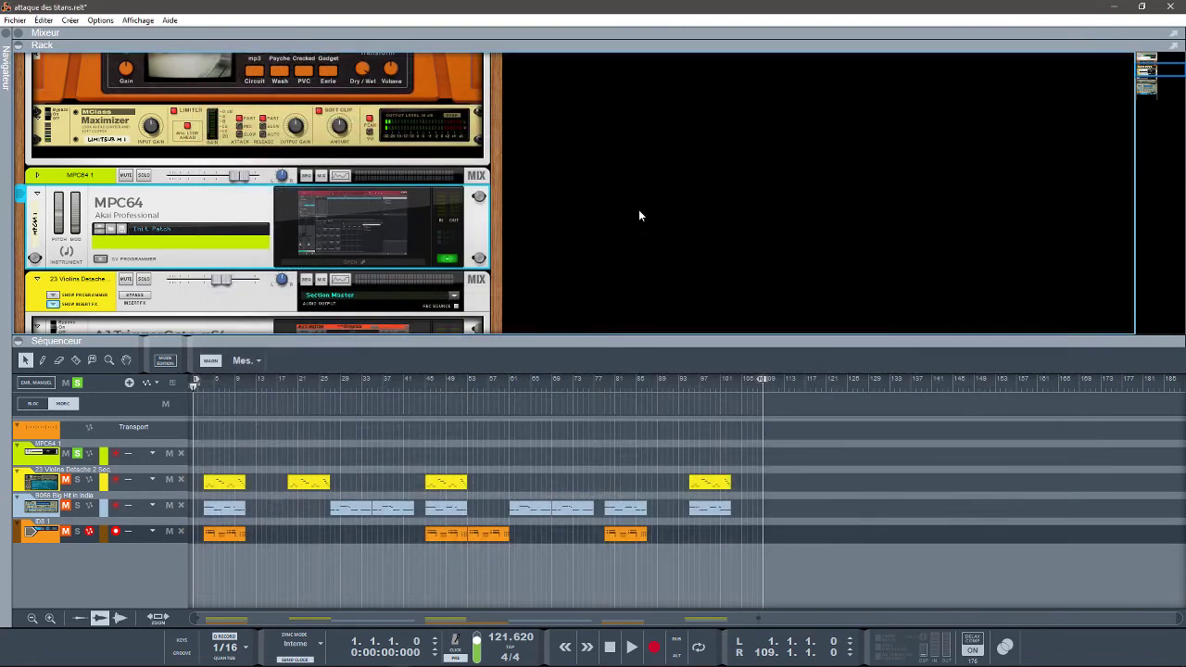
Solo the 23 Violins Detache track, play the song with it, view its A1TriggerGate effect, and stop back at the start
{"action": "left_click", "coordinate": [82, 479]}
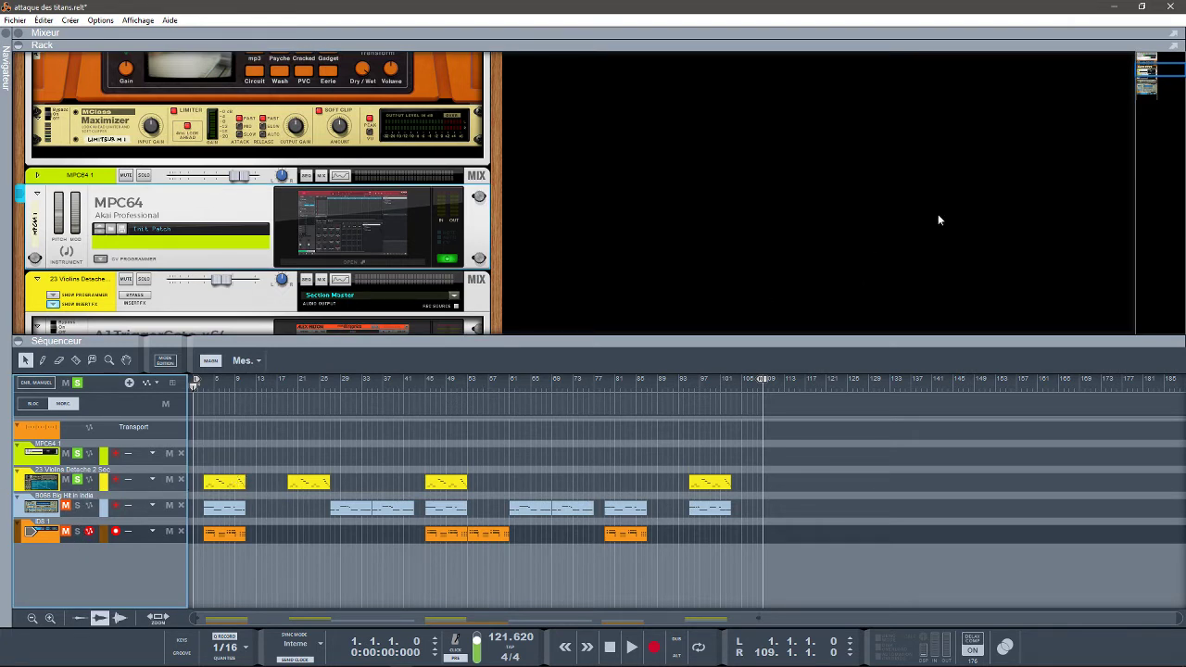
{"action": "left_click_drag", "start_coordinate": [1152, 72], "coordinate": [1155, 76]}
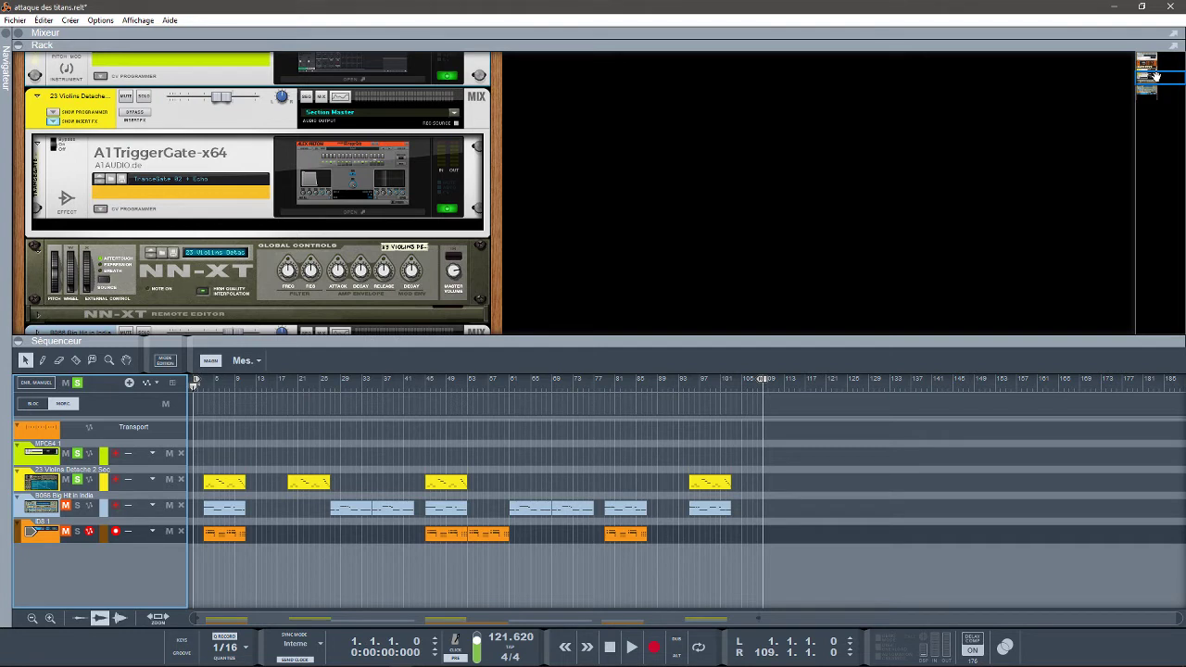
{"action": "key", "text": "space"}
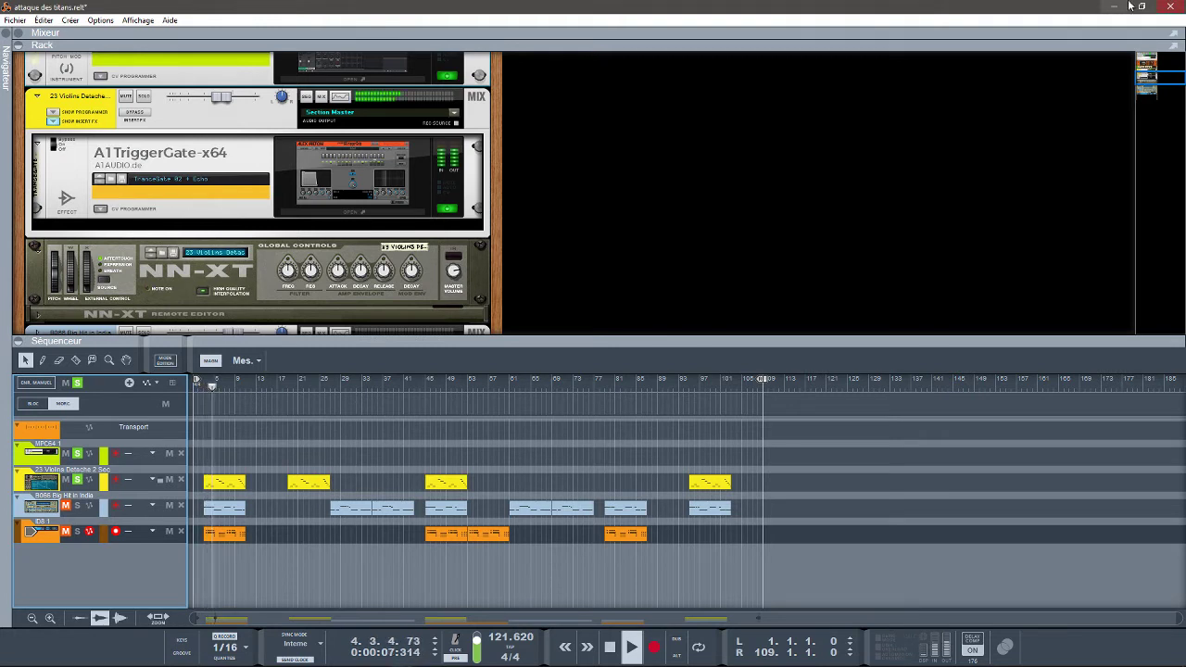
{"action": "left_click", "coordinate": [340, 214]}
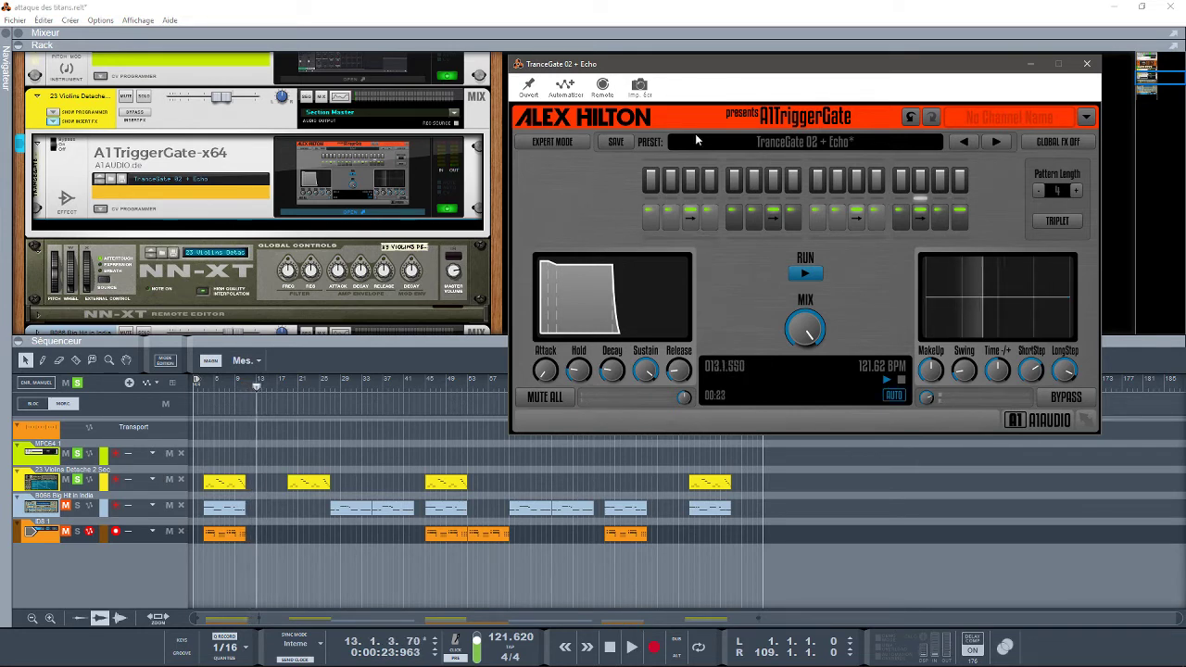
{"action": "key", "text": "space"}
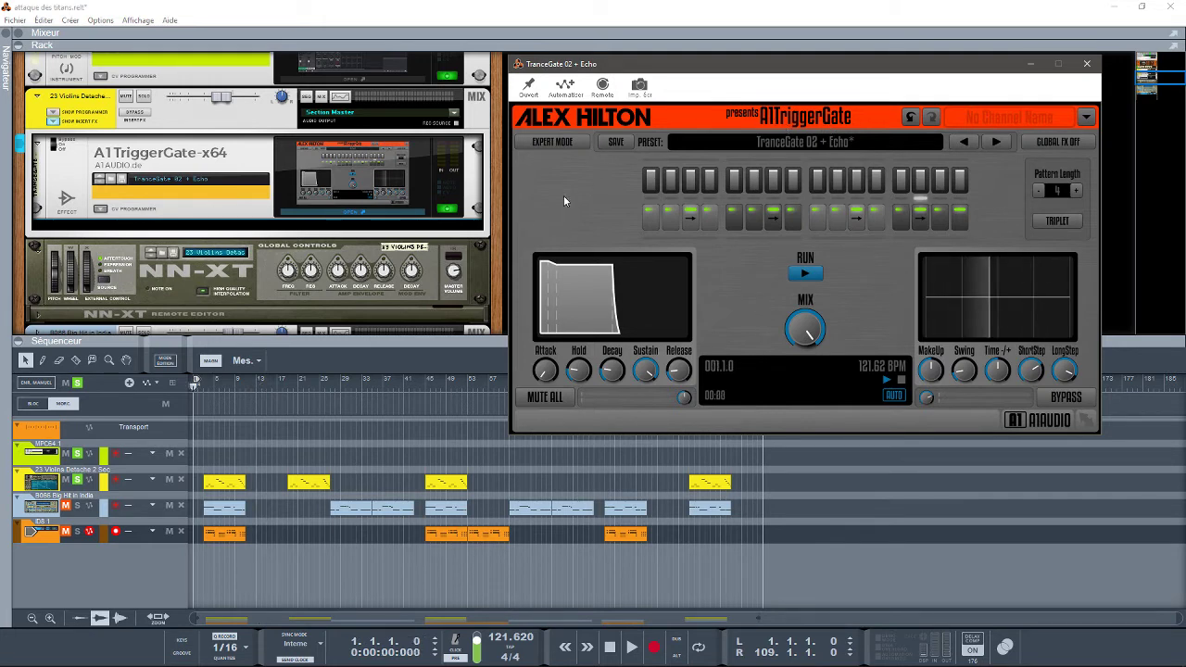
Solo the B066 Big Hit in India track, close the A1TriggerGate window and take the violins track out of solo
{"action": "left_click", "coordinate": [130, 445]}
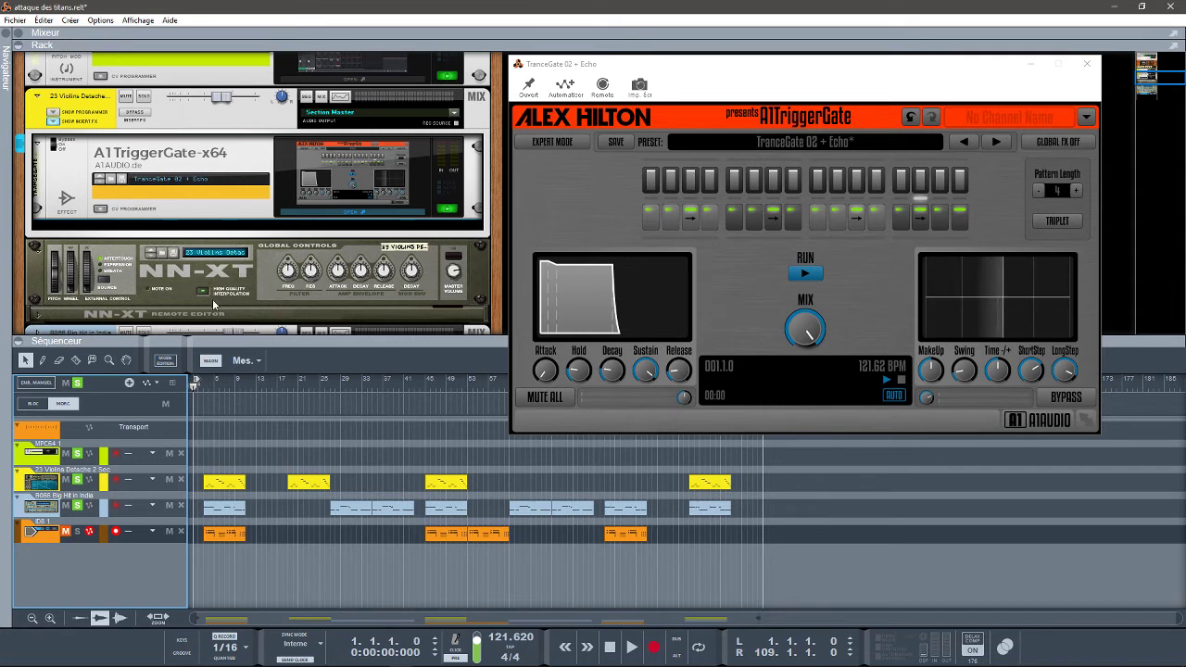
{"action": "left_click", "coordinate": [1086, 64]}
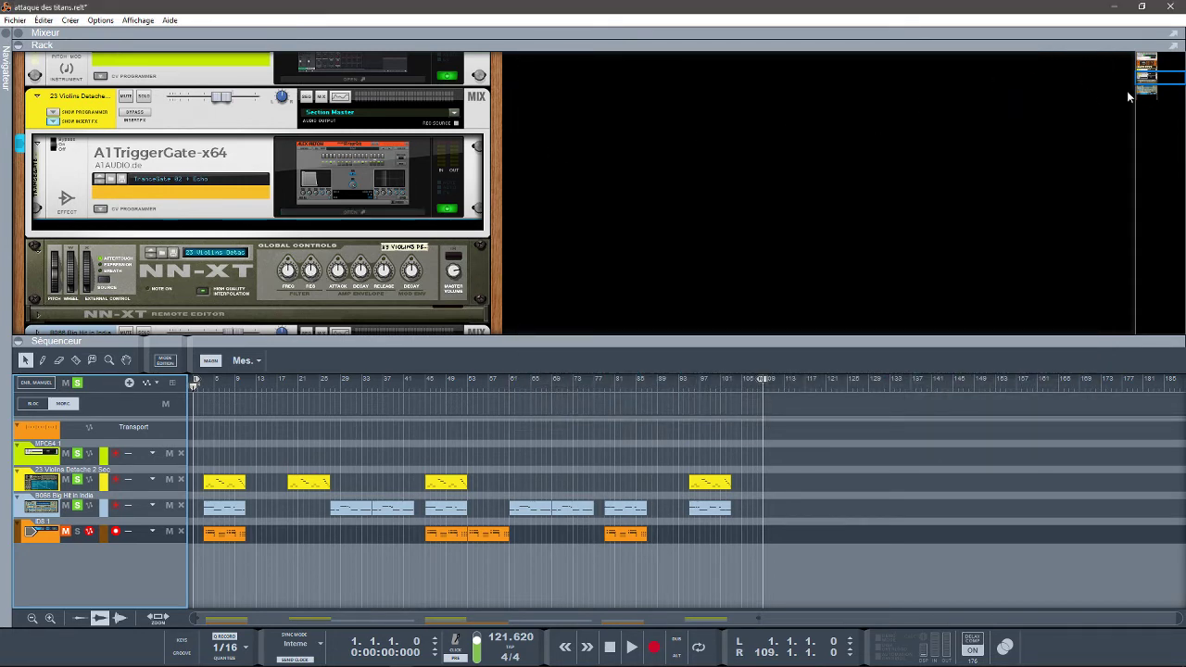
{"action": "left_click", "coordinate": [78, 479]}
Expand the mixer and solo the B066 Big Hit in India and MPC64 1 channels
{"action": "left_click", "coordinate": [19, 33]}
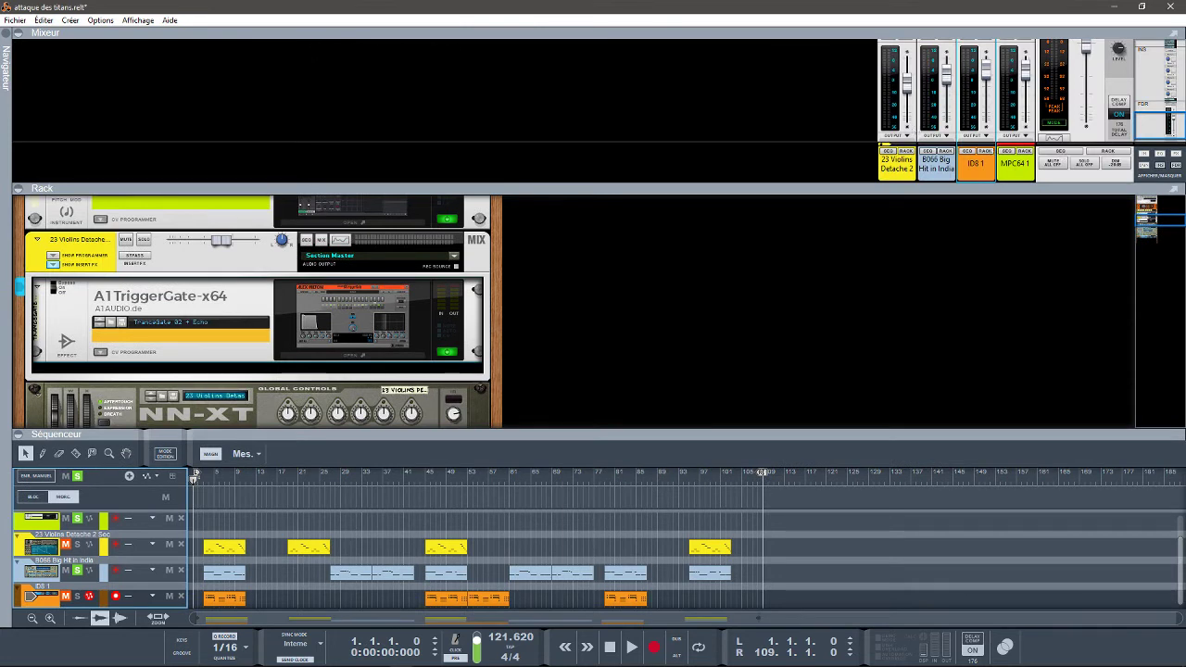
{"action": "mouse_move", "coordinate": [1144, 123]}
{"action": "left_mouse_down"}
{"action": "mouse_move", "coordinate": [1143, 96]}
{"action": "mouse_move", "coordinate": [1140, 142]}
{"action": "mouse_move", "coordinate": [1144, 109]}
{"action": "left_mouse_up"}
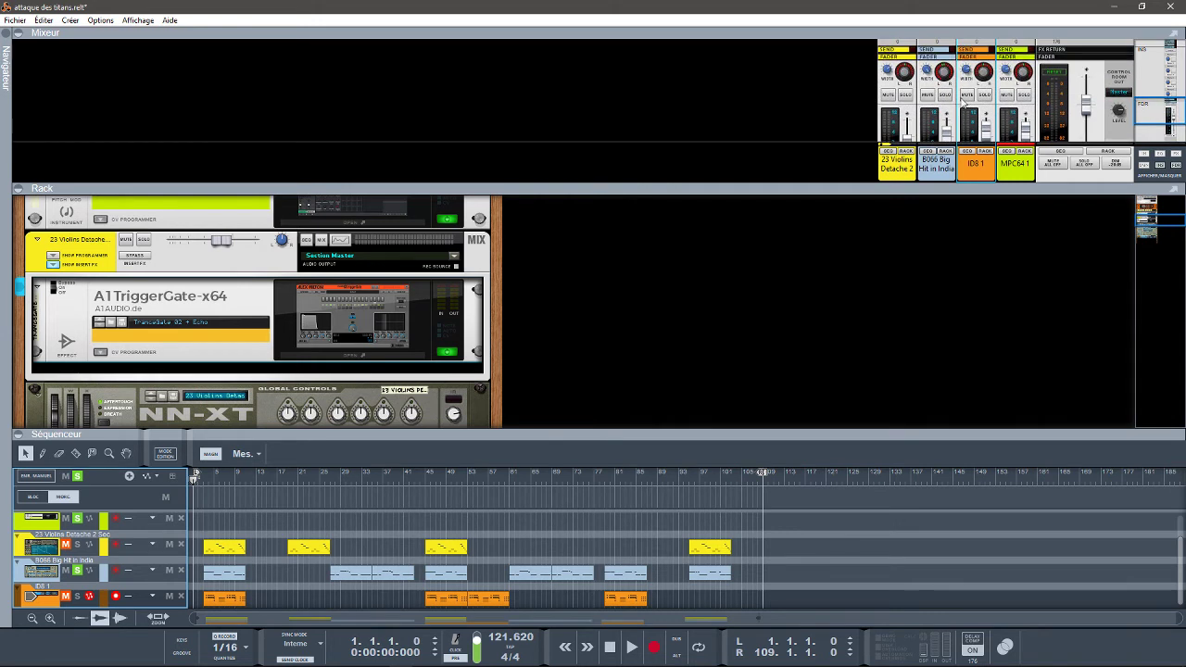
{"action": "left_click", "coordinate": [945, 96]}
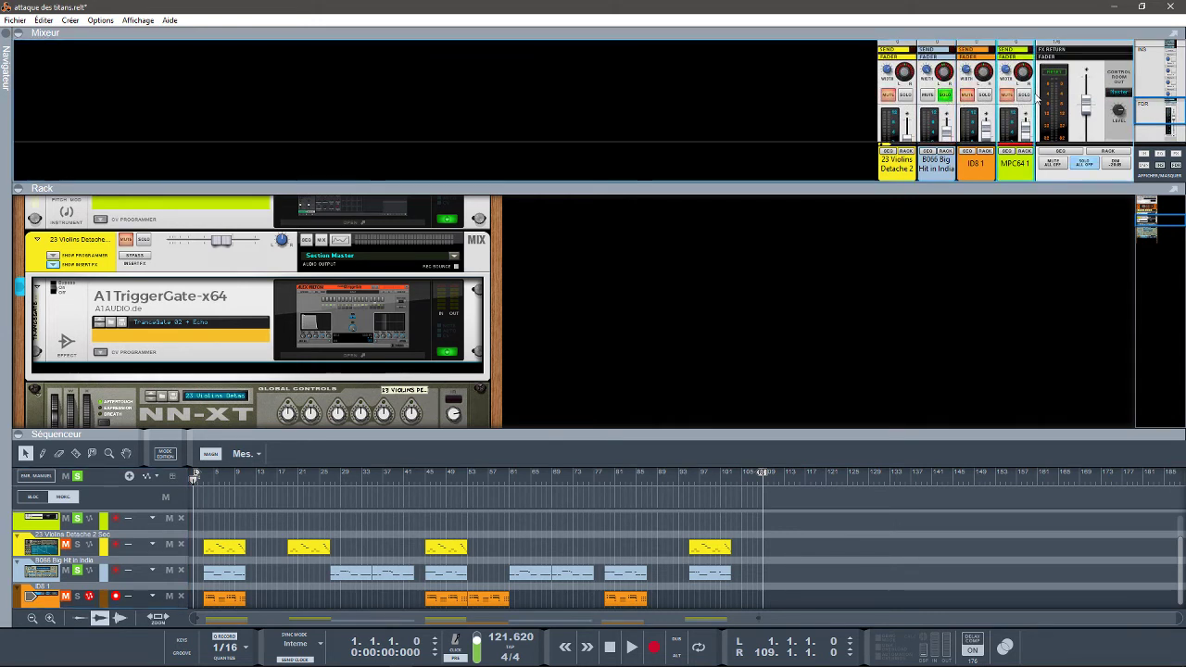
{"action": "left_click", "coordinate": [1024, 94]}
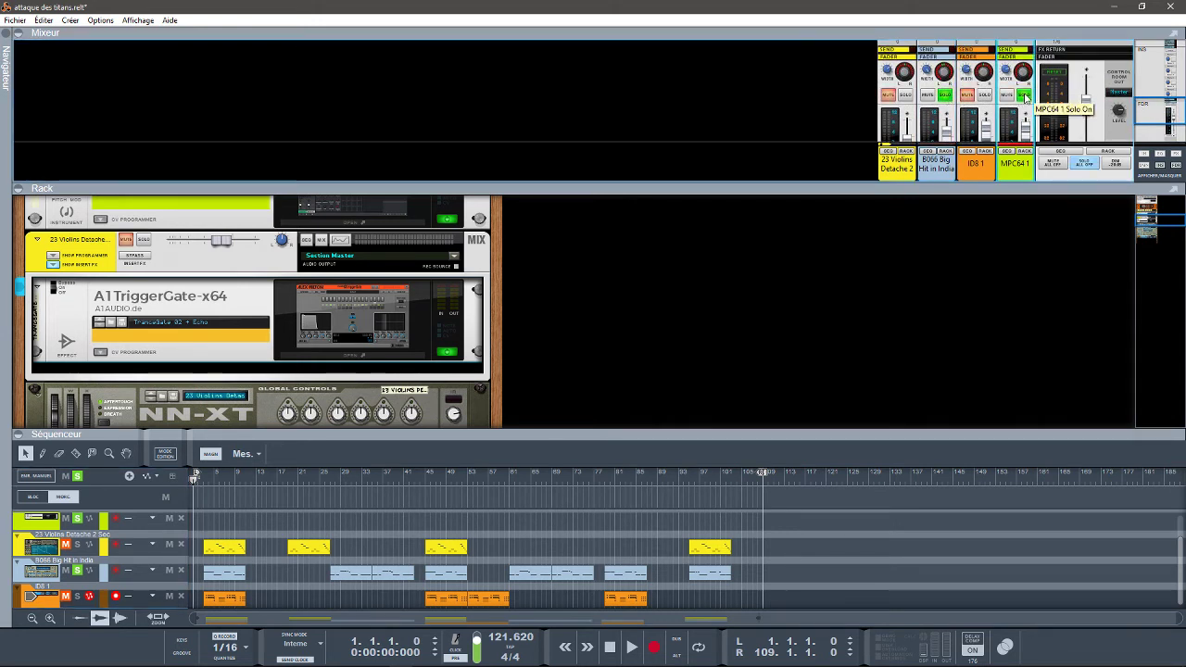
Play the song, compare it with the MPC64 1 channel's solo off and on, and stop playback
{"action": "key", "text": "space"}
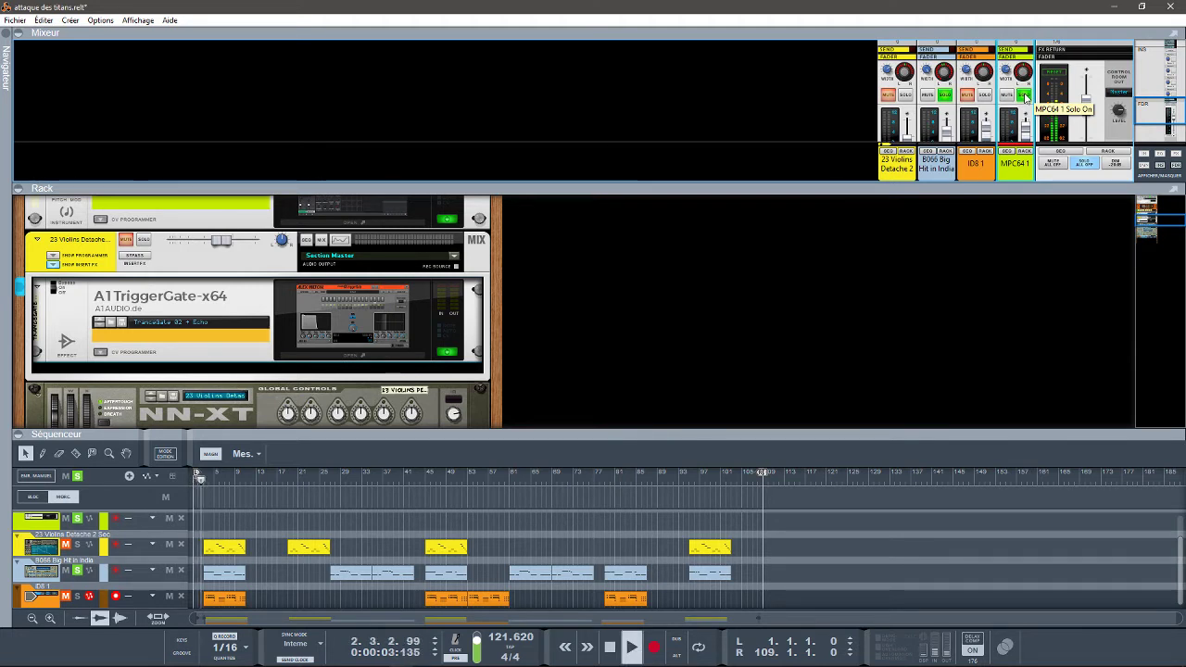
{"action": "left_click", "coordinate": [946, 96]}
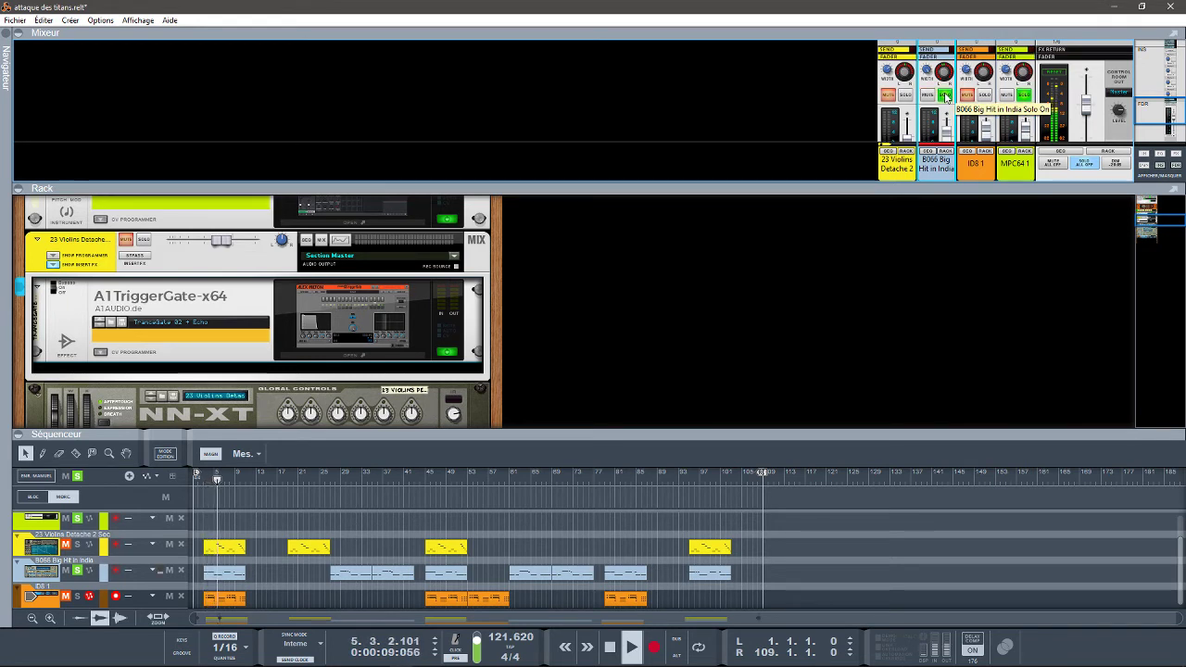
{"action": "left_click", "coordinate": [1023, 95]}
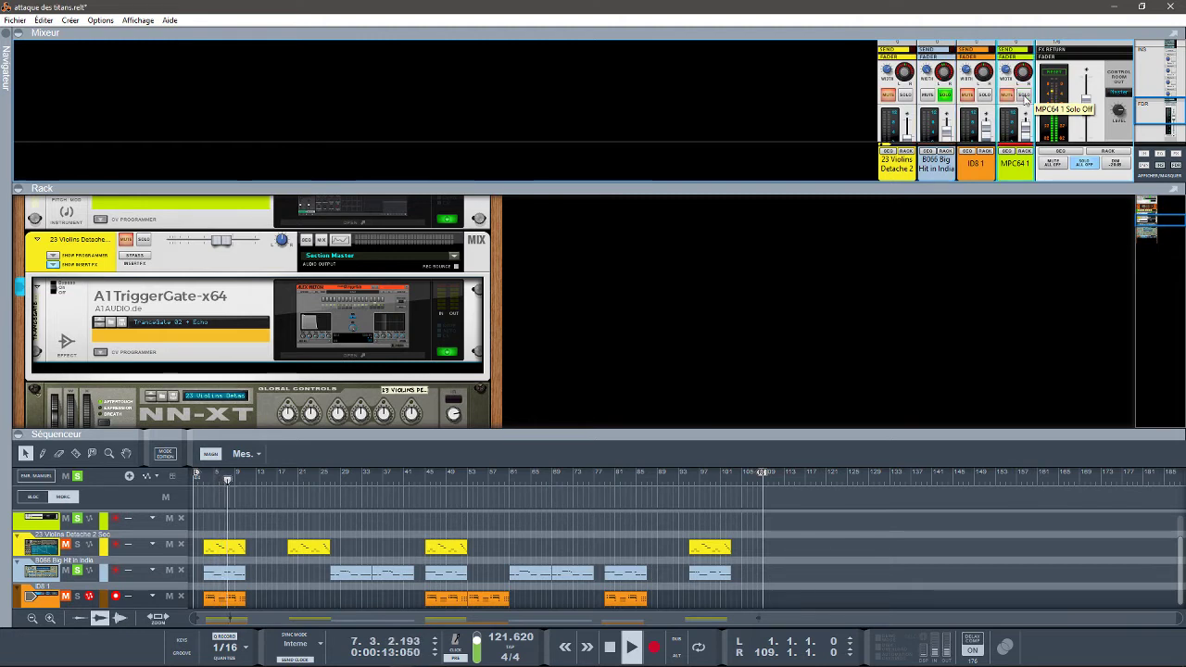
{"action": "left_click", "coordinate": [1024, 96]}
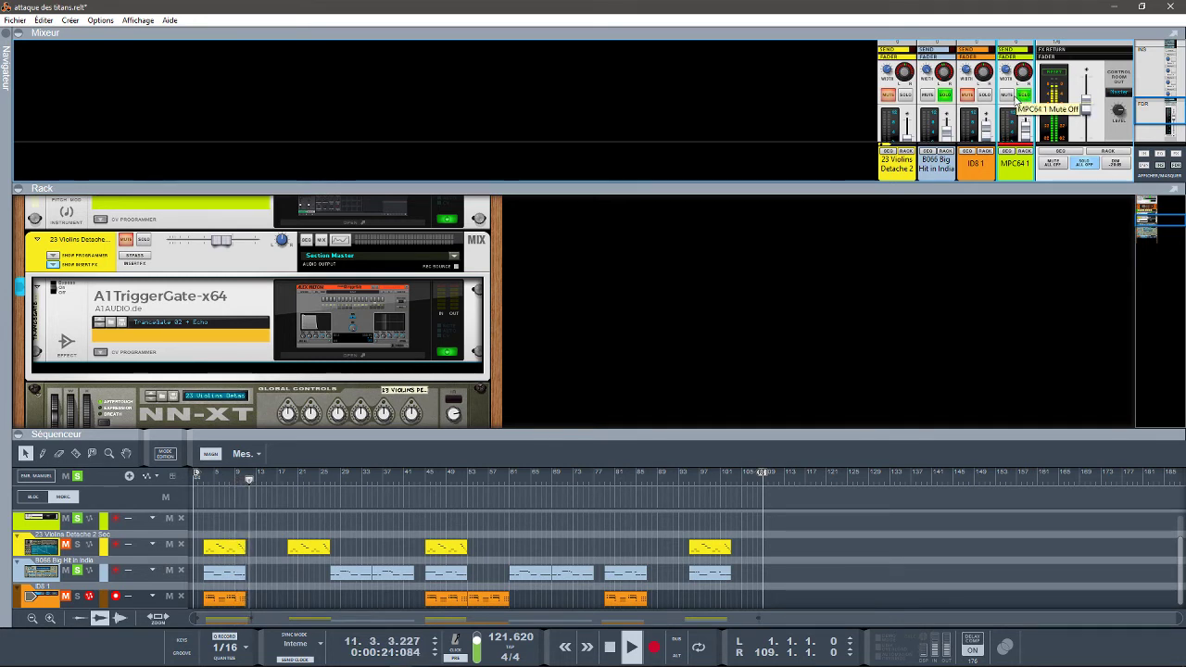
{"action": "key", "text": "space"}
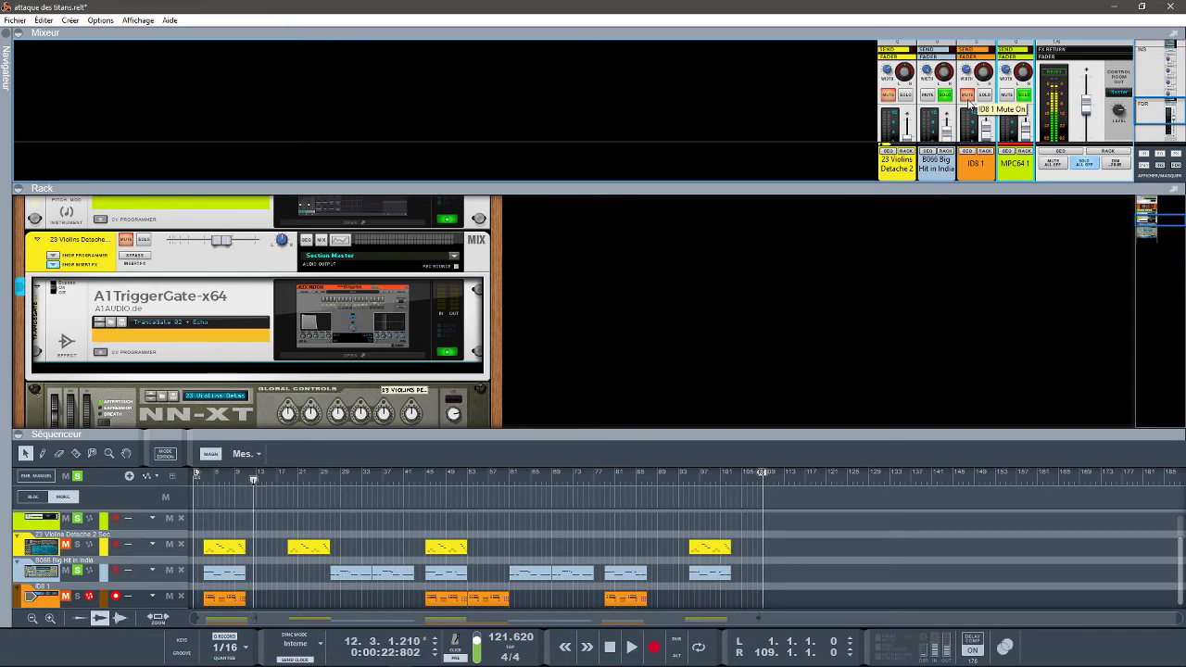
Take B066 Big Hit in India out of solo, solo the ID8 1 channel, view its rack device and play the song from the start
{"action": "left_click", "coordinate": [946, 96]}
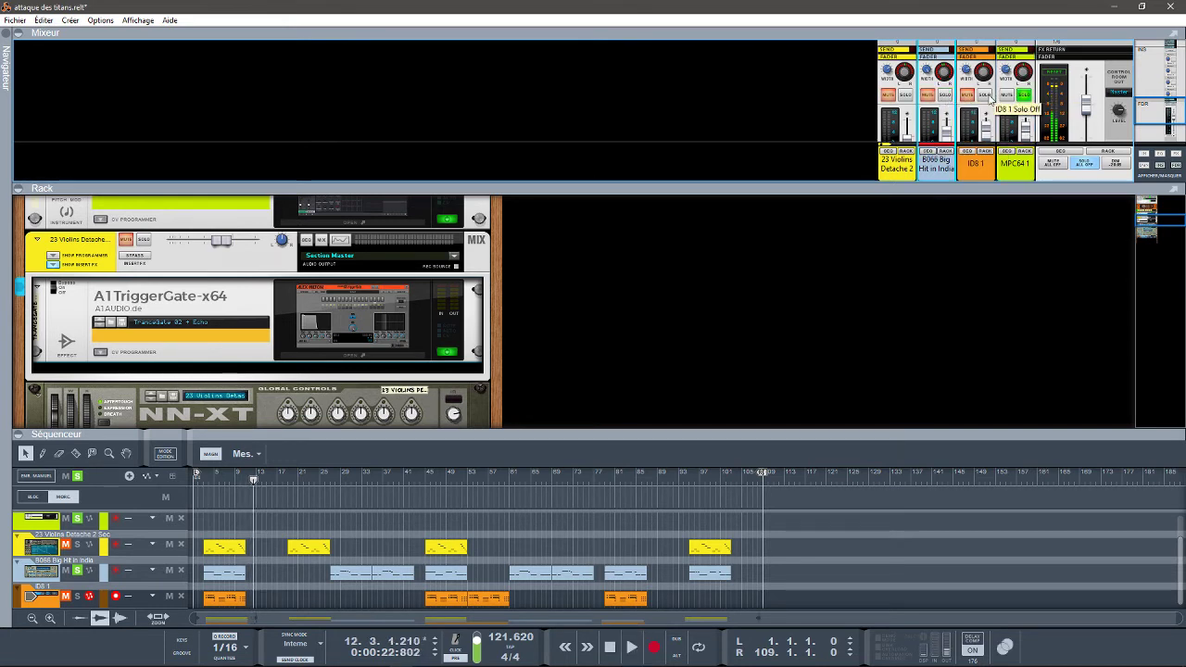
{"action": "left_click", "coordinate": [985, 96]}
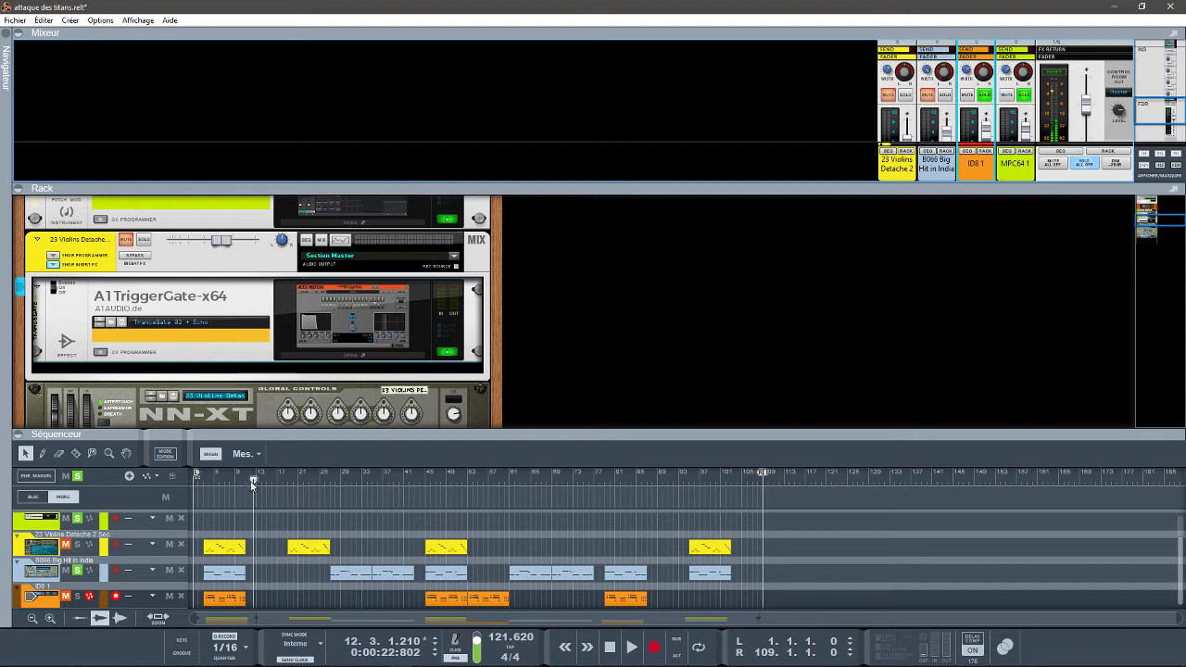
{"action": "left_click_drag", "start_coordinate": [247, 481], "coordinate": [202, 480]}
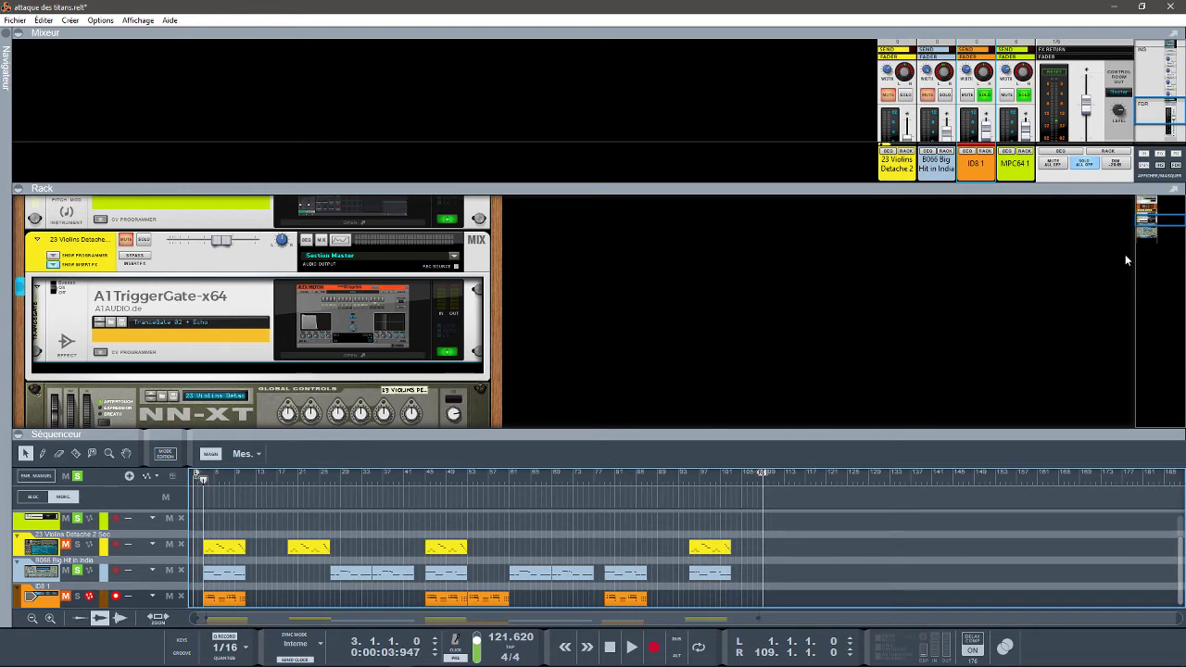
{"action": "left_click_drag", "start_coordinate": [1146, 219], "coordinate": [1142, 234]}
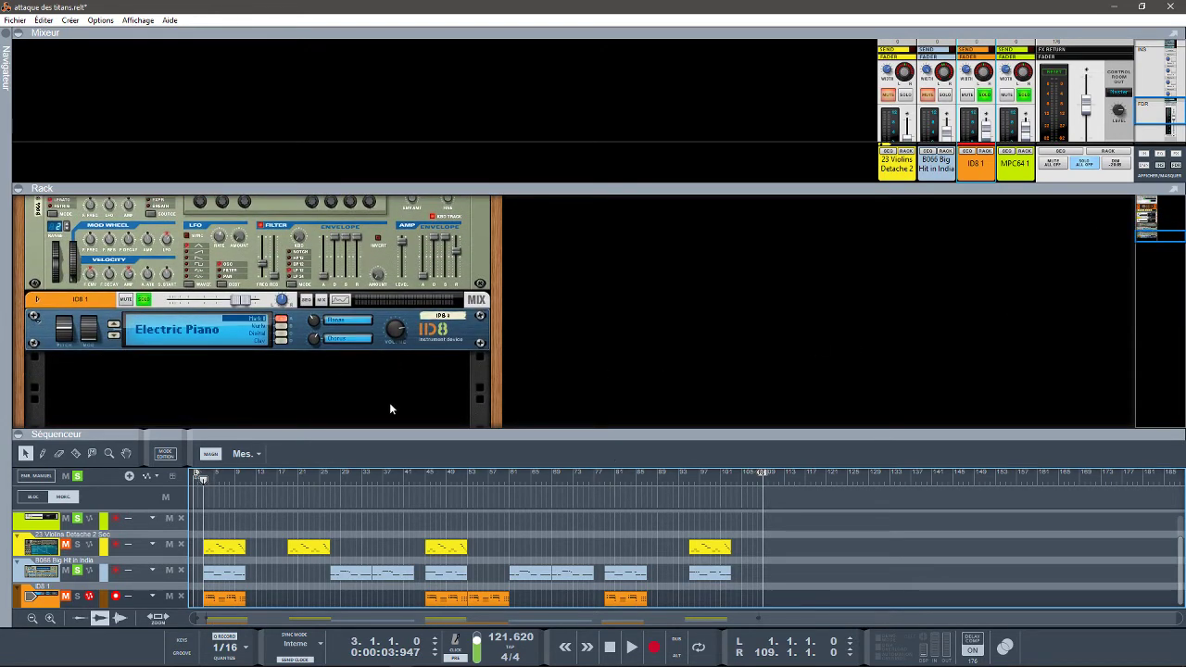
{"action": "key", "text": "Home"}
{"action": "key", "text": "space"}
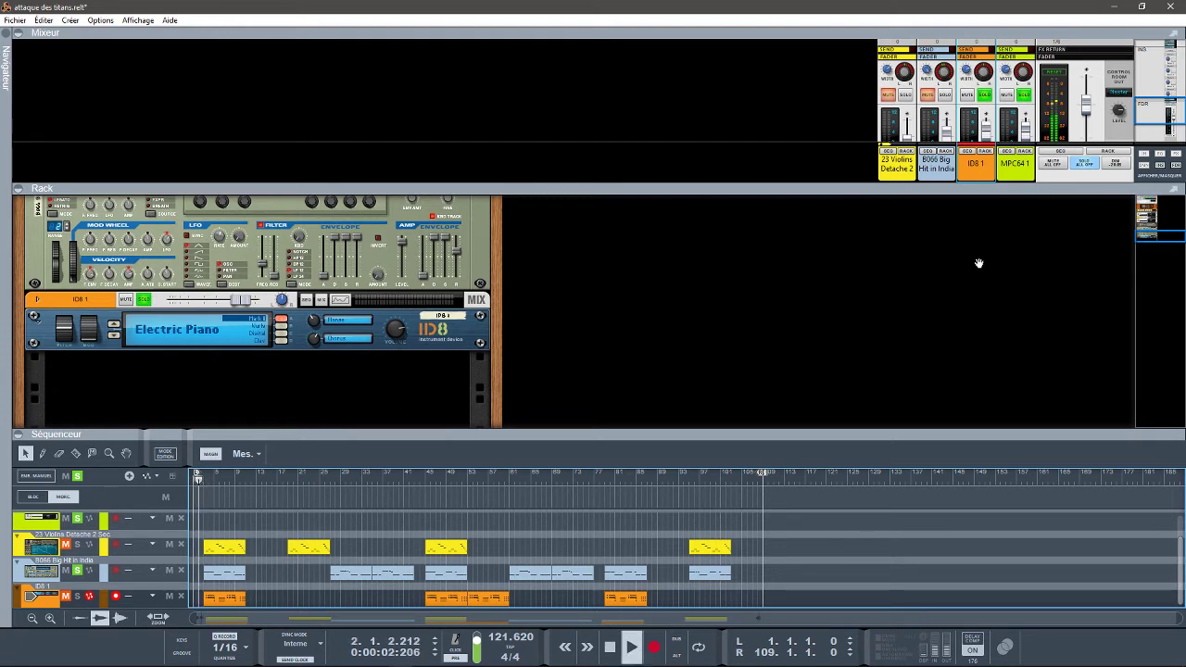
Compare the playback with the MPC64 1 channel's solo off and on while ID8 1 stays in solo
{"action": "left_click", "coordinate": [73, 571]}
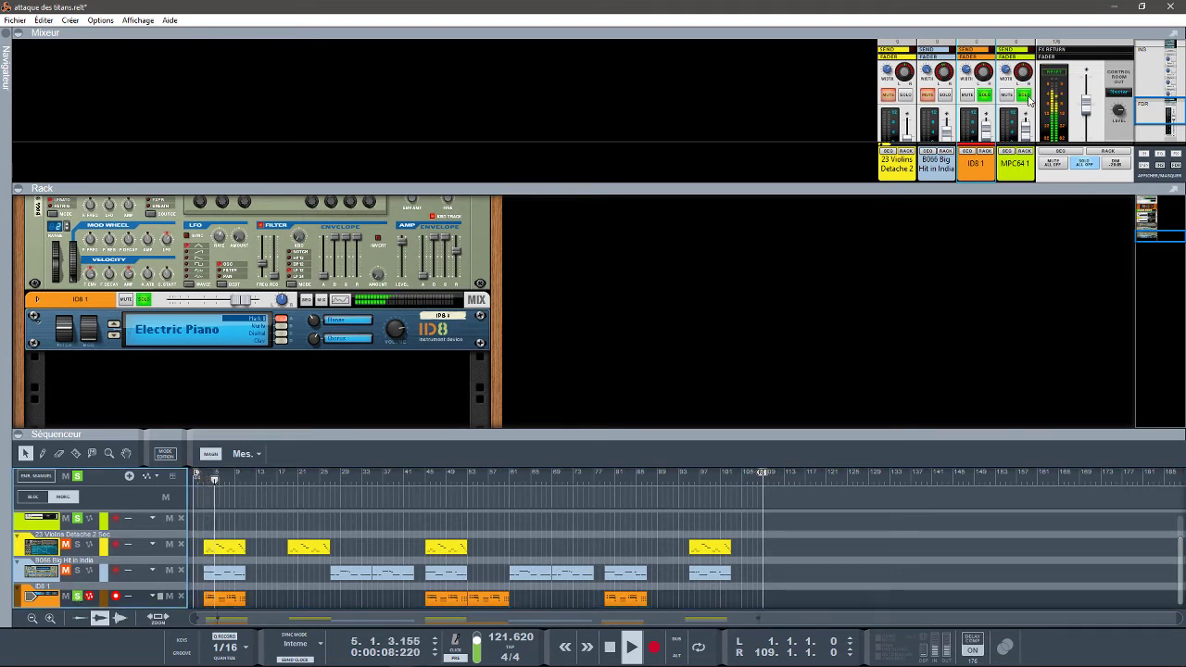
{"action": "left_click", "coordinate": [1025, 96]}
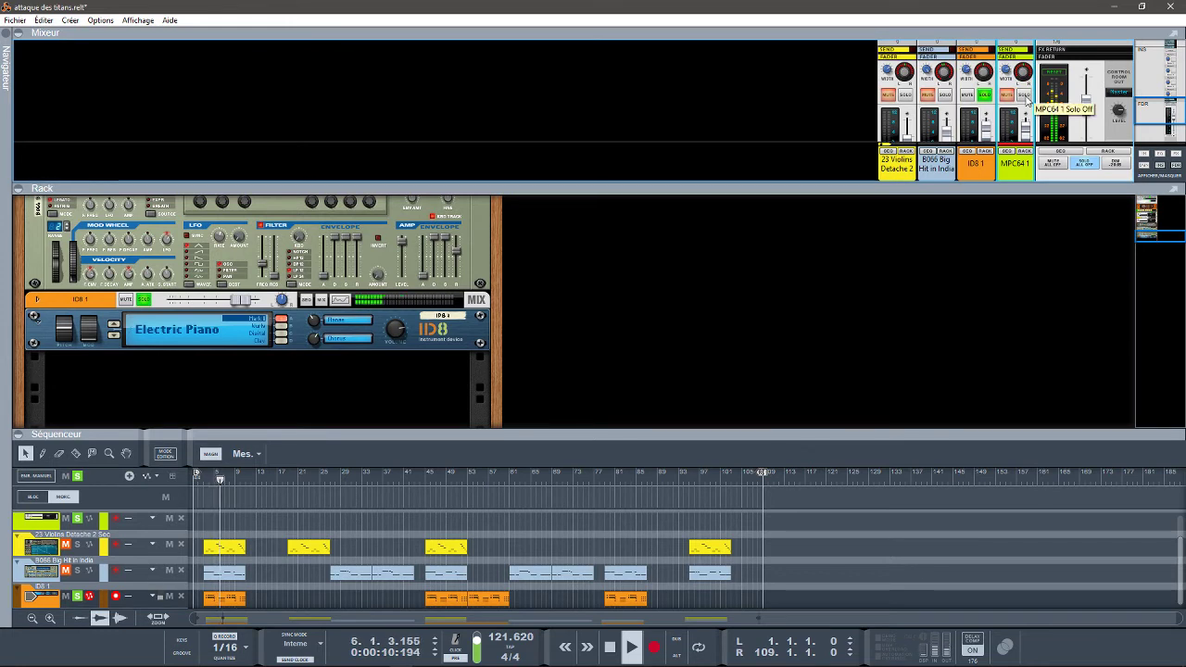
{"action": "left_click", "coordinate": [1025, 96]}
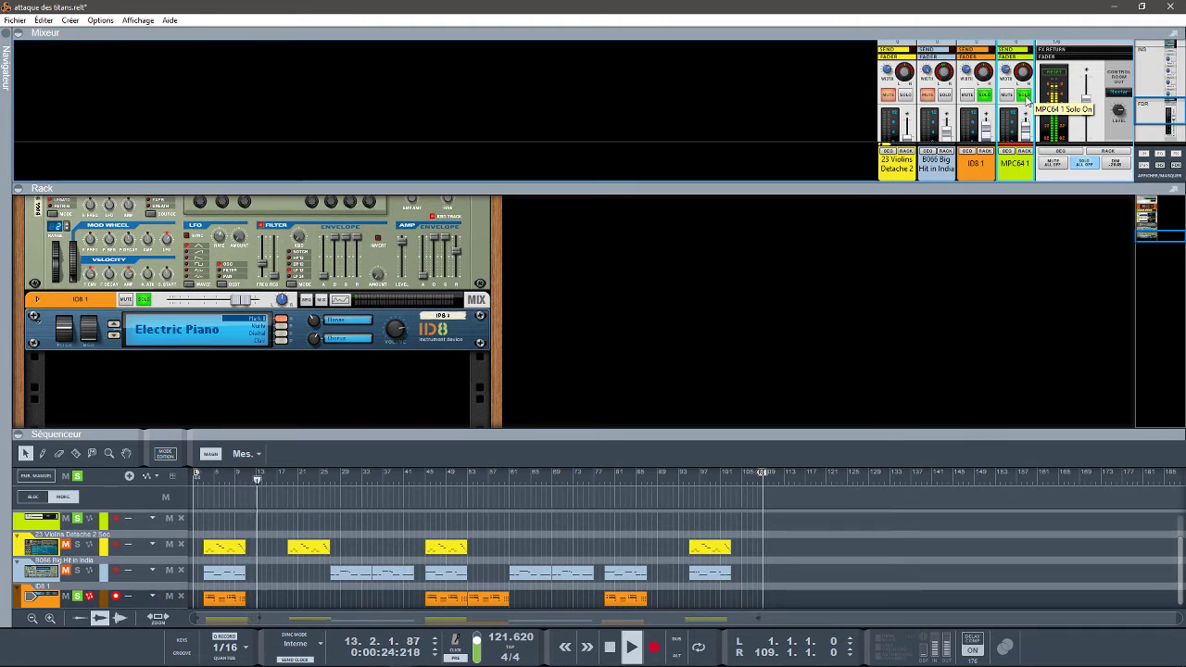
Clear the solos on all tracks, collapse the mixer, listen to the full song with the NN-19 in view, and stop playback
{"action": "left_click", "coordinate": [1025, 94]}
{"action": "left_click", "coordinate": [983, 96]}
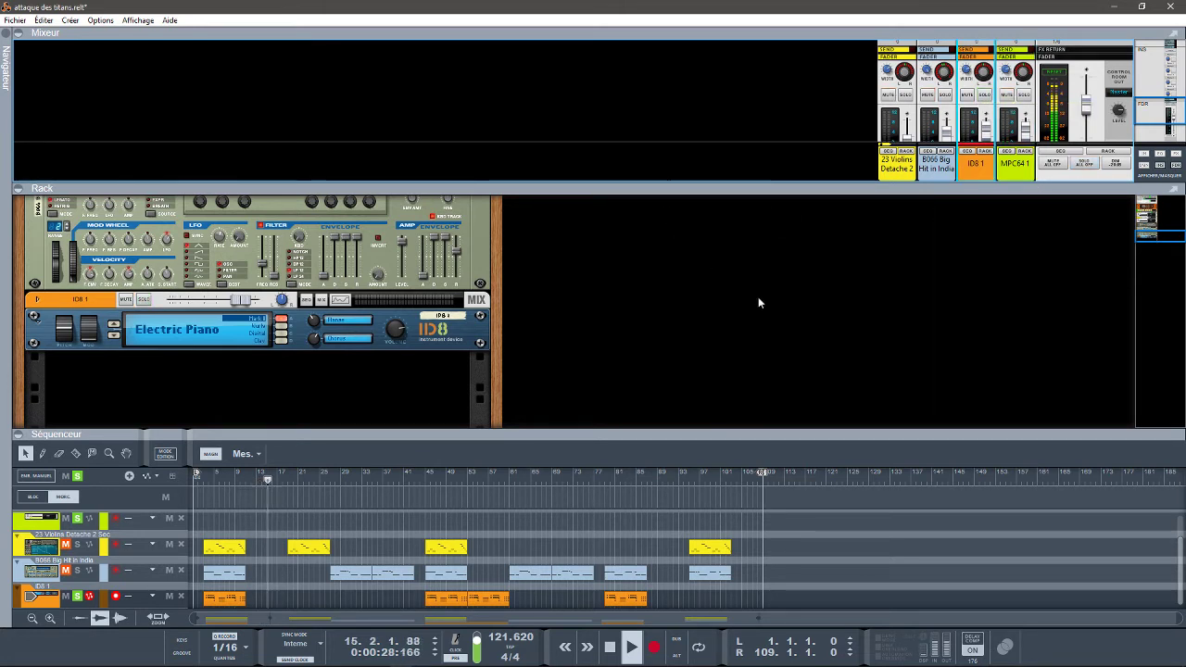
{"action": "left_click", "coordinate": [19, 33]}
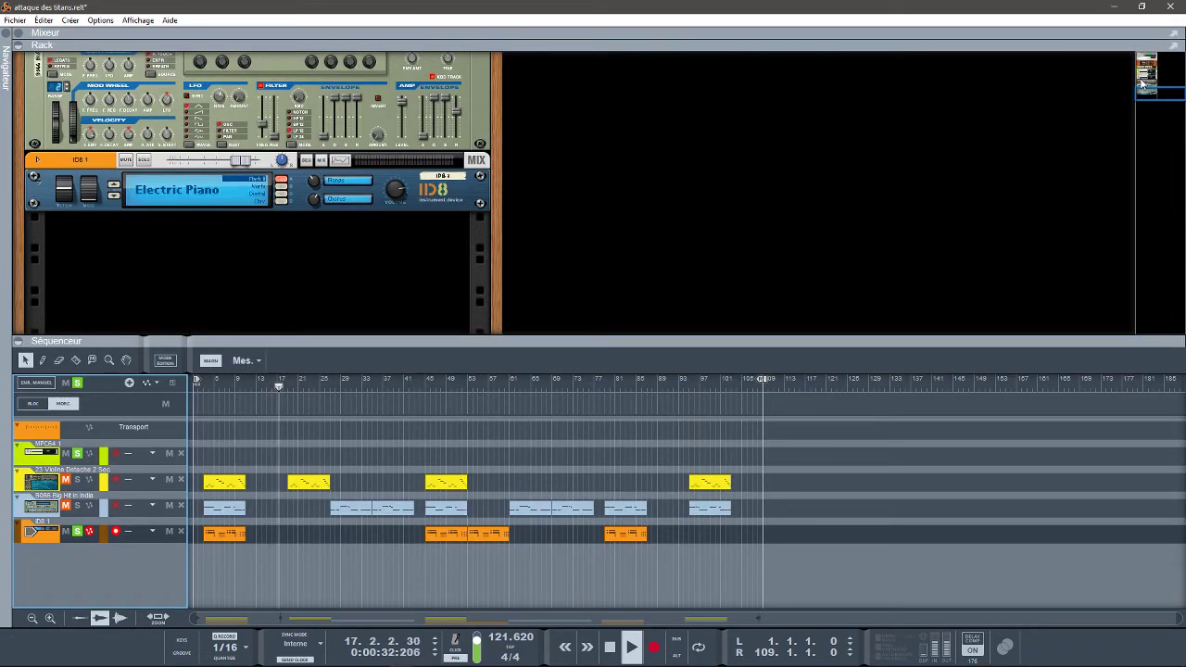
{"action": "left_click_drag", "start_coordinate": [1147, 96], "coordinate": [1147, 90]}
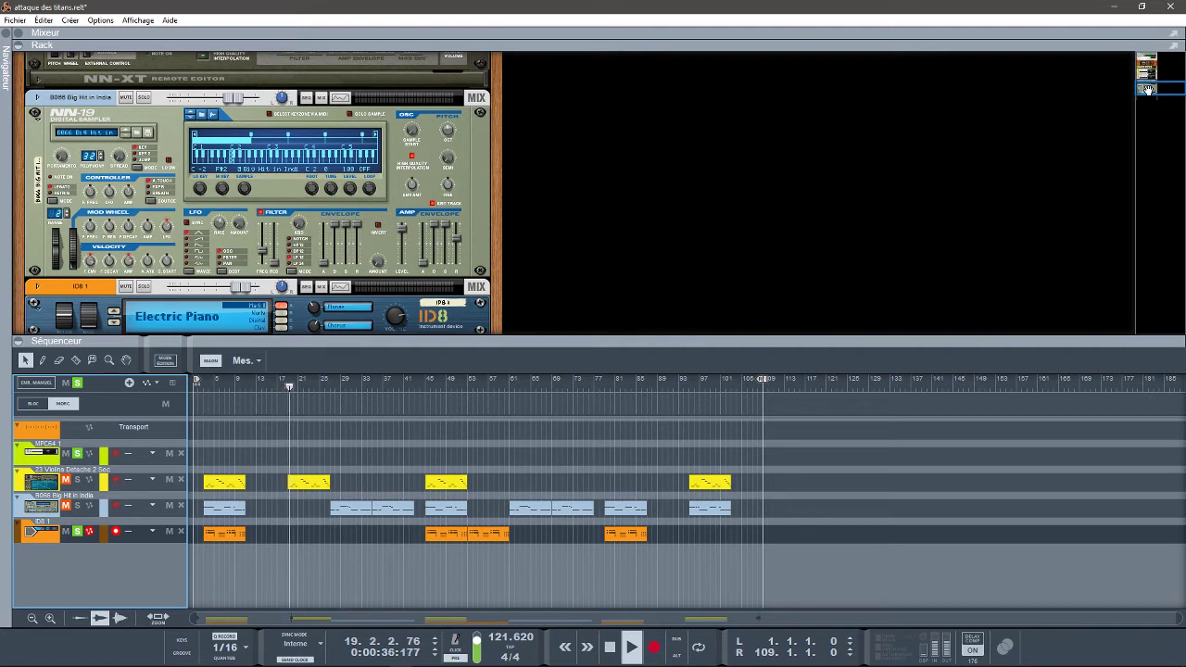
{"action": "left_click", "coordinate": [79, 384]}
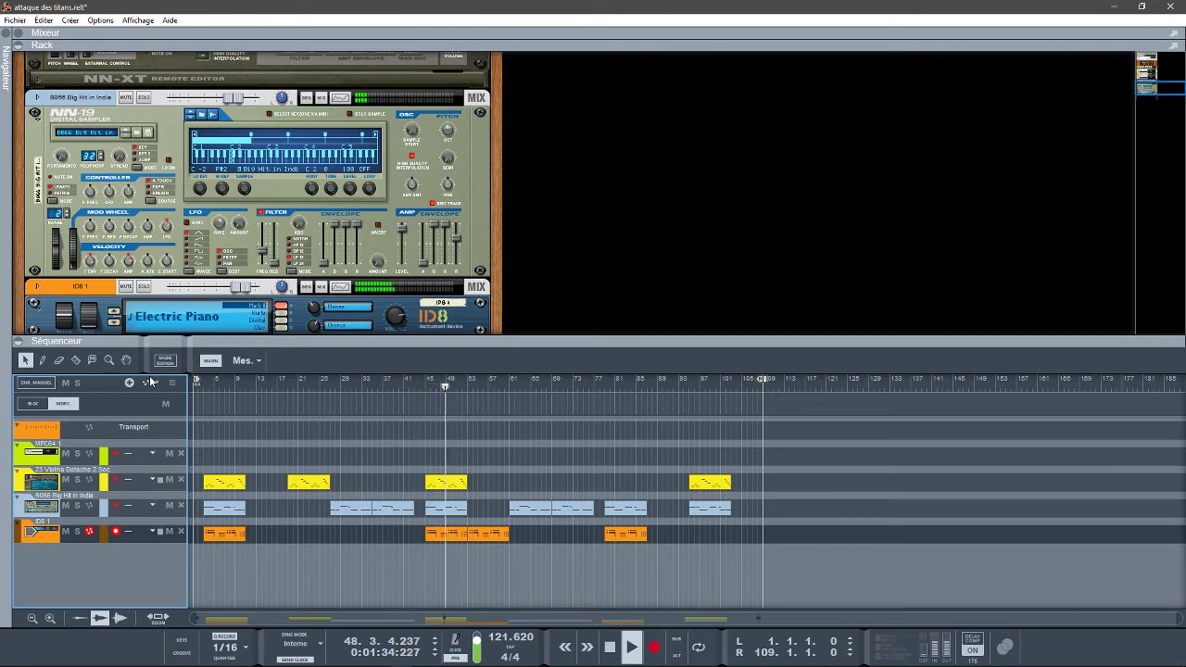
{"action": "key", "text": "space"}
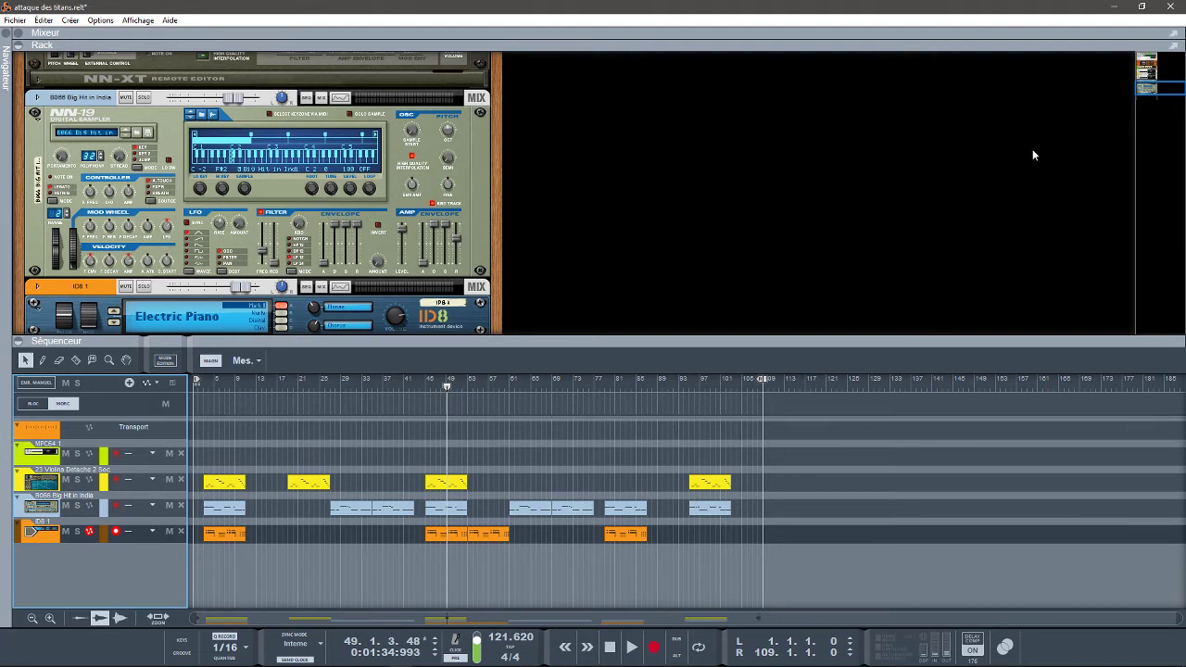
Open the browser, list Reason's own instruments and add a Dr. Octo Rex Loop Player to the rack below the ID8
{"action": "left_click", "coordinate": [14, 34]}
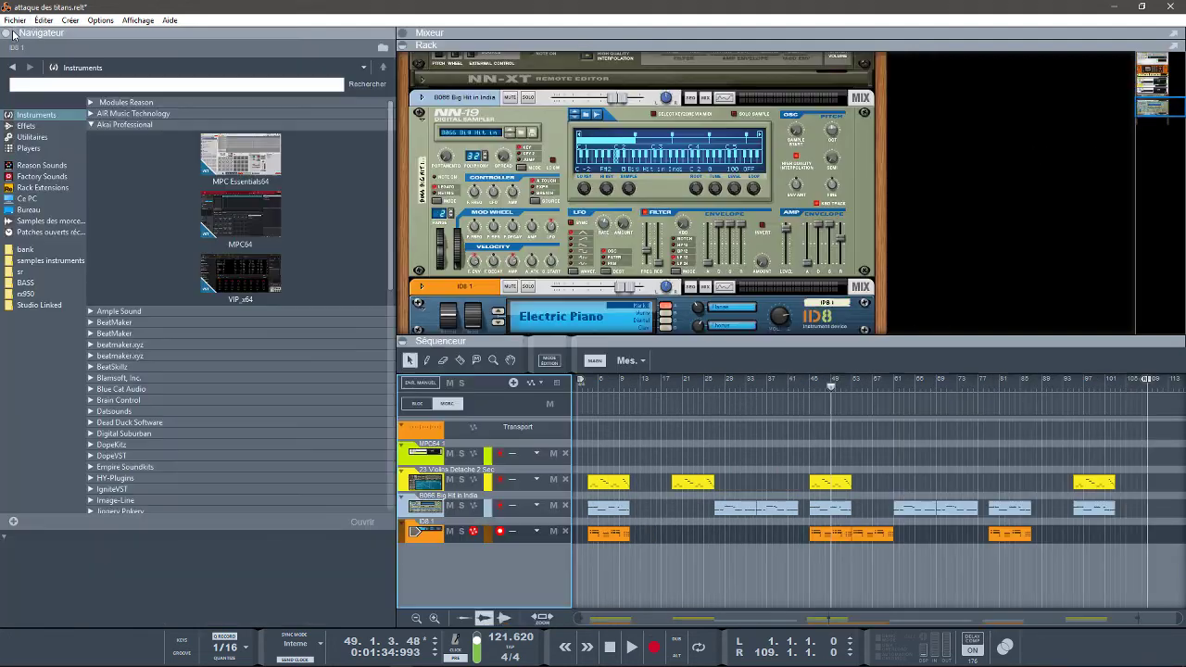
{"action": "left_click_drag", "start_coordinate": [1149, 102], "coordinate": [1164, 119]}
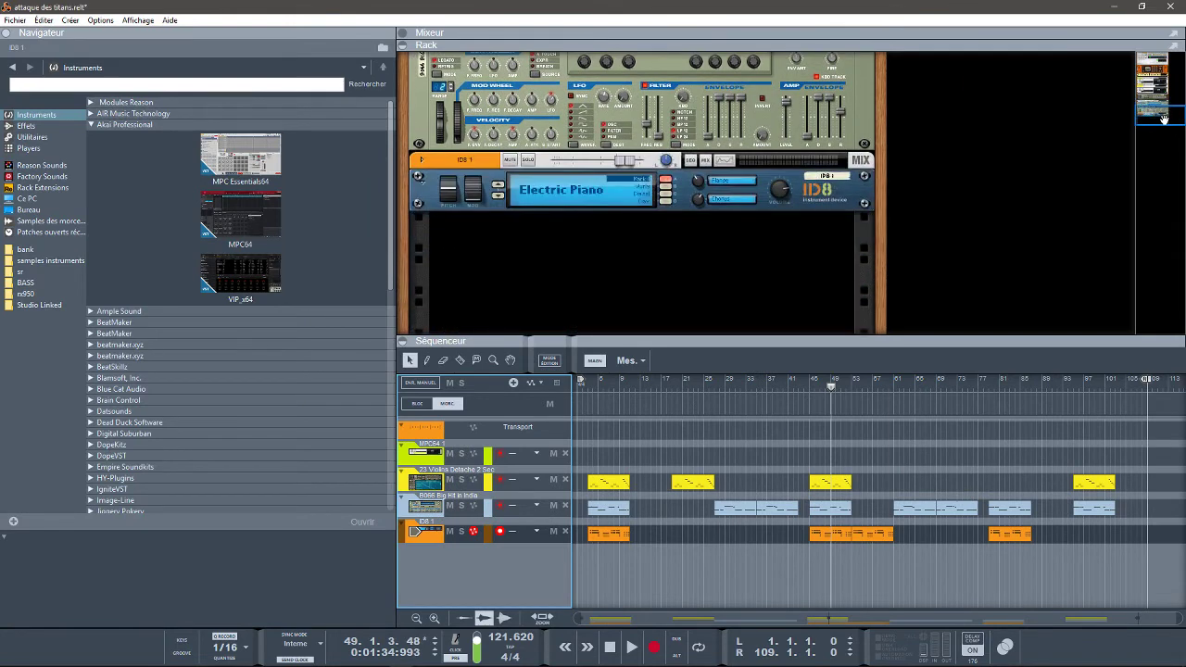
{"action": "left_click", "coordinate": [91, 125]}
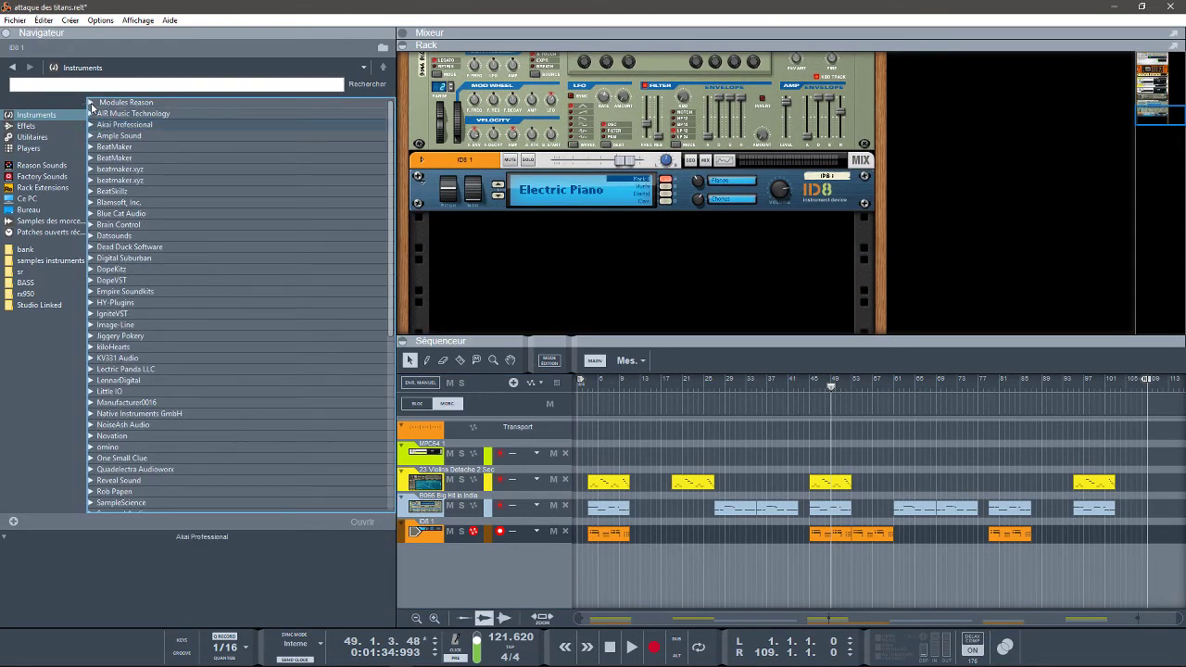
{"action": "left_click", "coordinate": [91, 103]}
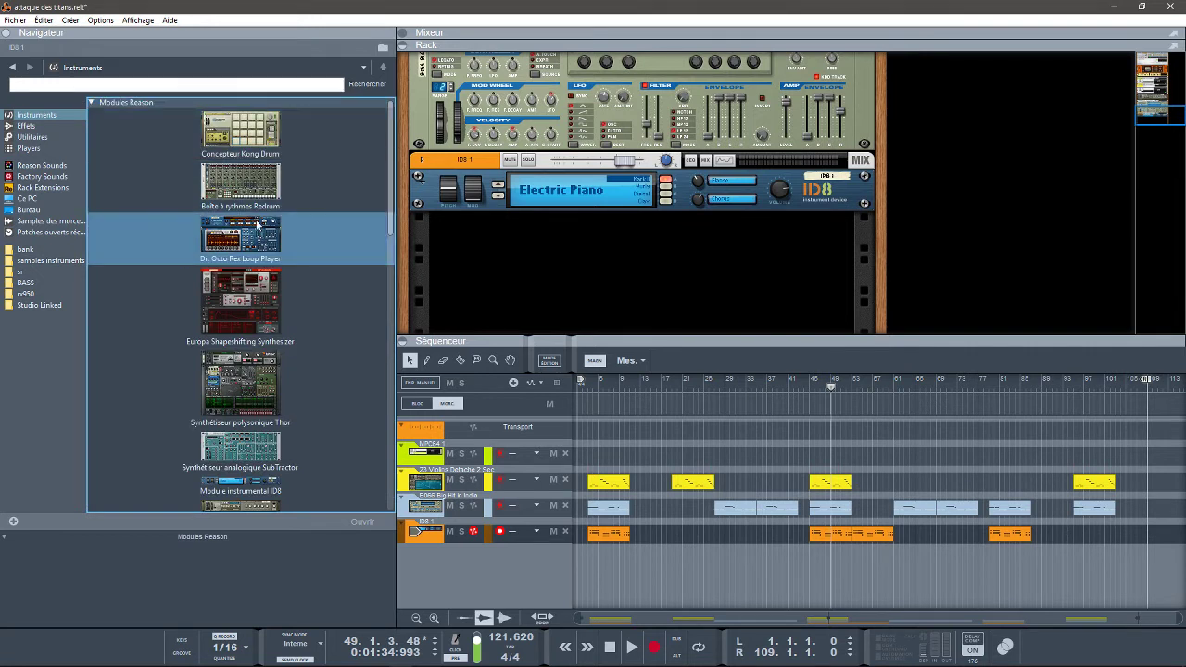
{"action": "left_click_drag", "start_coordinate": [247, 238], "coordinate": [654, 263]}
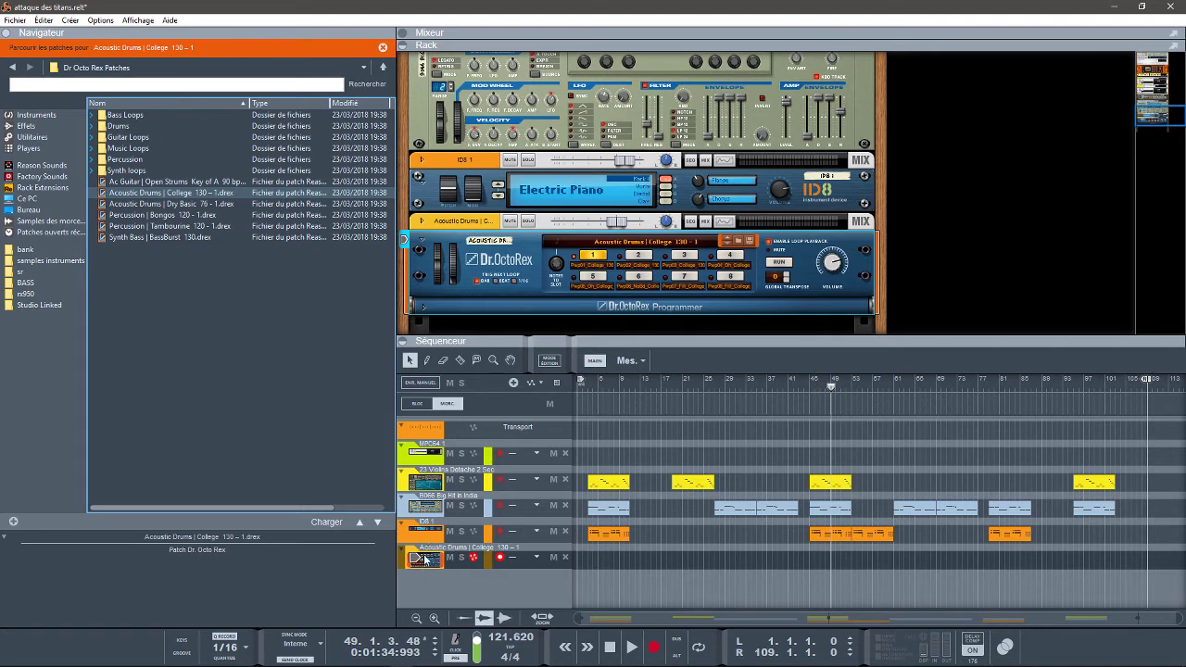
Browse the factory sounds to the Tambourine 085 bpm folder in Dr Rex Percussion Loops and audition Tamb_01_085.rx2 and Tamb_02a_085.rx2
{"action": "left_click", "coordinate": [92, 159]}
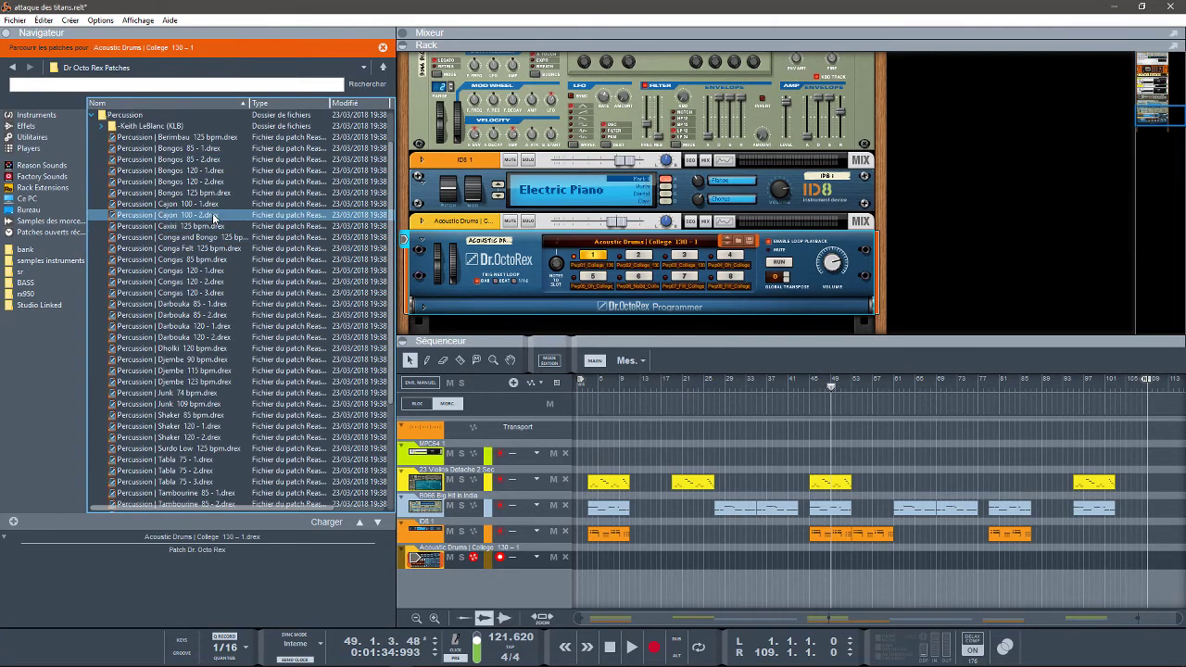
{"action": "left_click", "coordinate": [96, 115]}
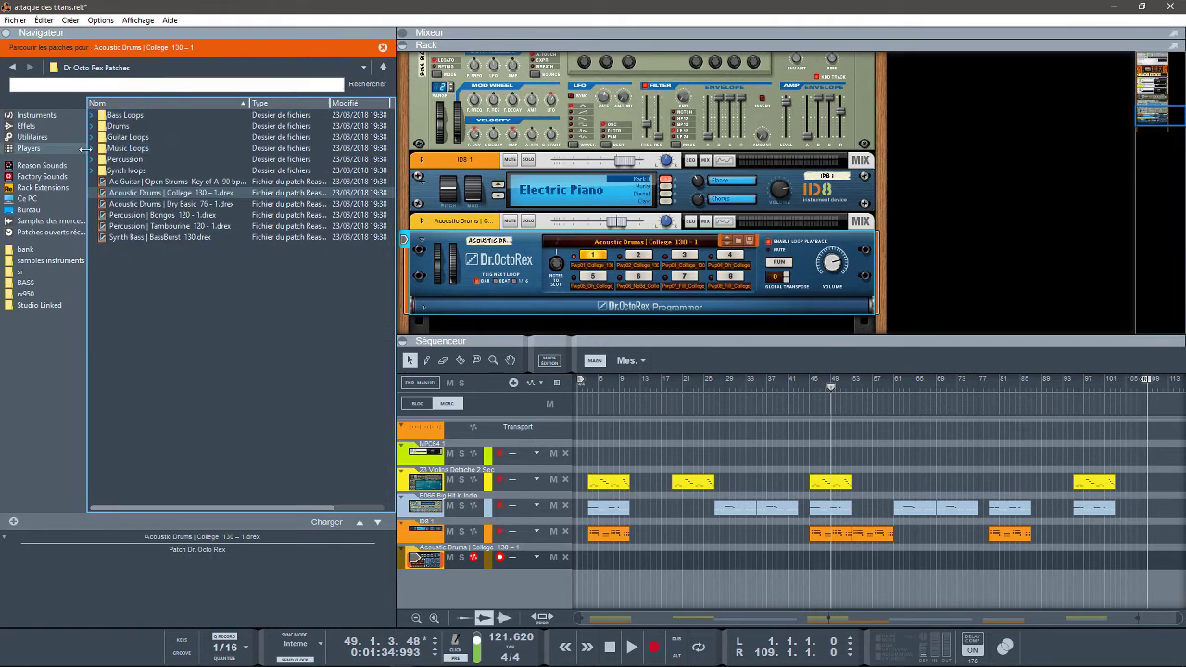
{"action": "left_click", "coordinate": [25, 178]}
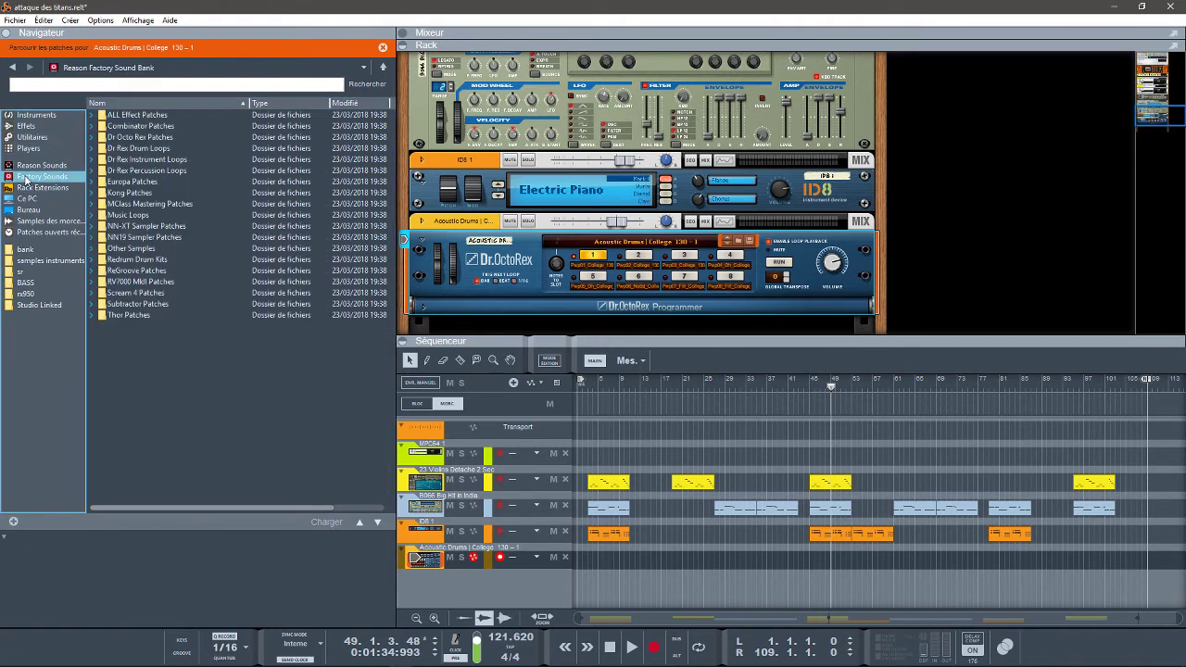
{"action": "left_click", "coordinate": [92, 172]}
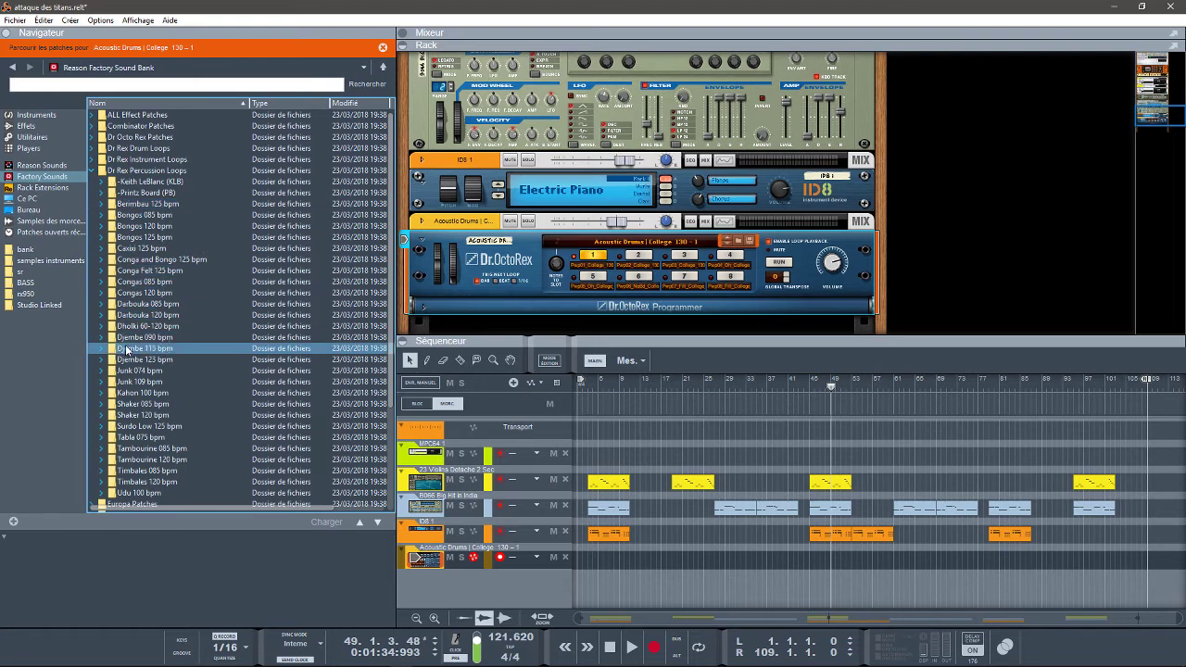
{"action": "left_click", "coordinate": [103, 448]}
{"action": "left_click", "coordinate": [148, 411]}
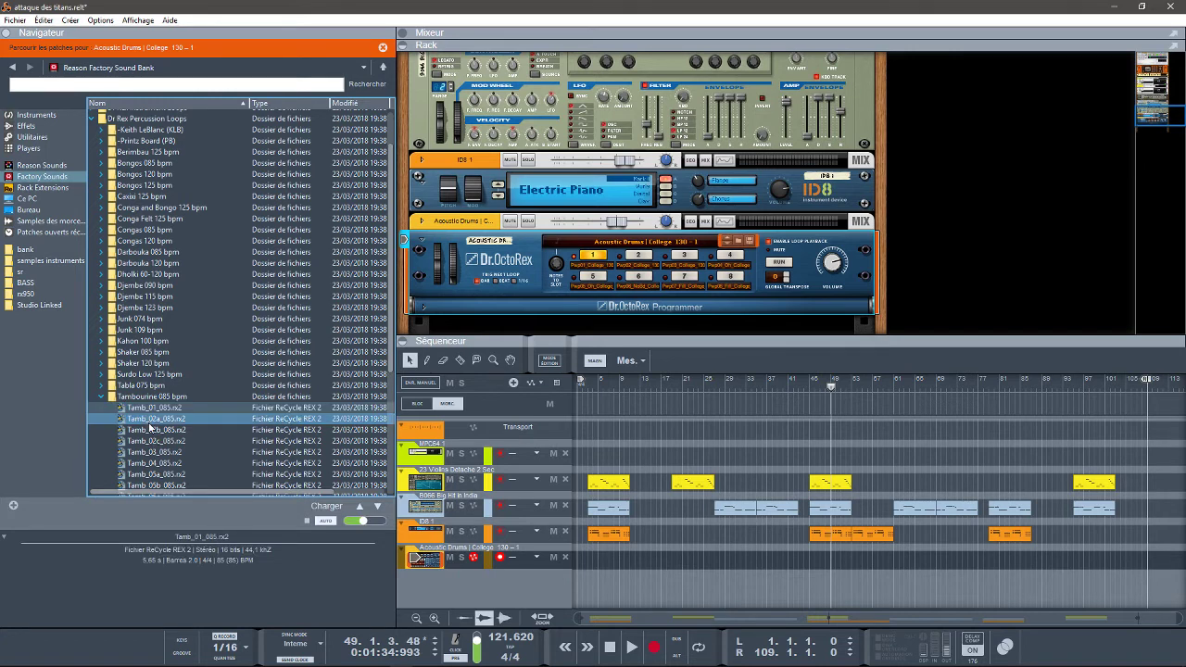
{"action": "left_click", "coordinate": [148, 419]}
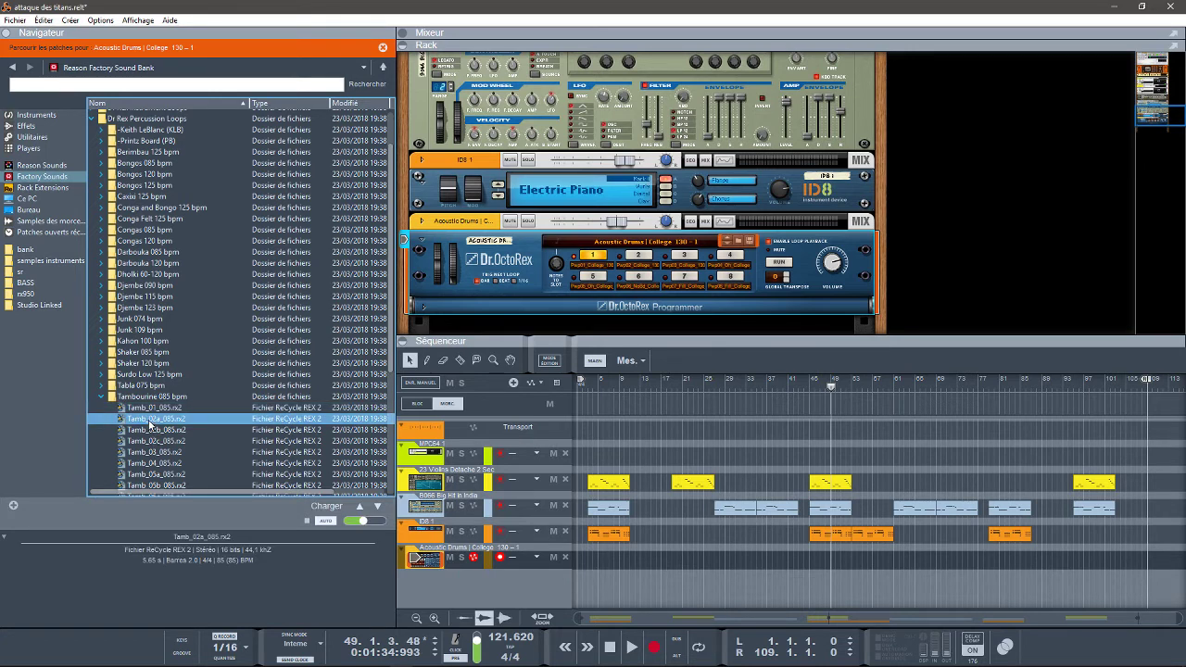
Reset the Dr. OctoRex module and load the Tamb_02a_085.rx2 loop into it
{"action": "mouse_move", "coordinate": [150, 425]}
{"action": "left_mouse_down"}
{"action": "mouse_move", "coordinate": [362, 387]}
{"action": "mouse_move", "coordinate": [440, 306]}
{"action": "left_mouse_up"}
{"action": "left_click_drag", "start_coordinate": [512, 234], "coordinate": [559, 173]}
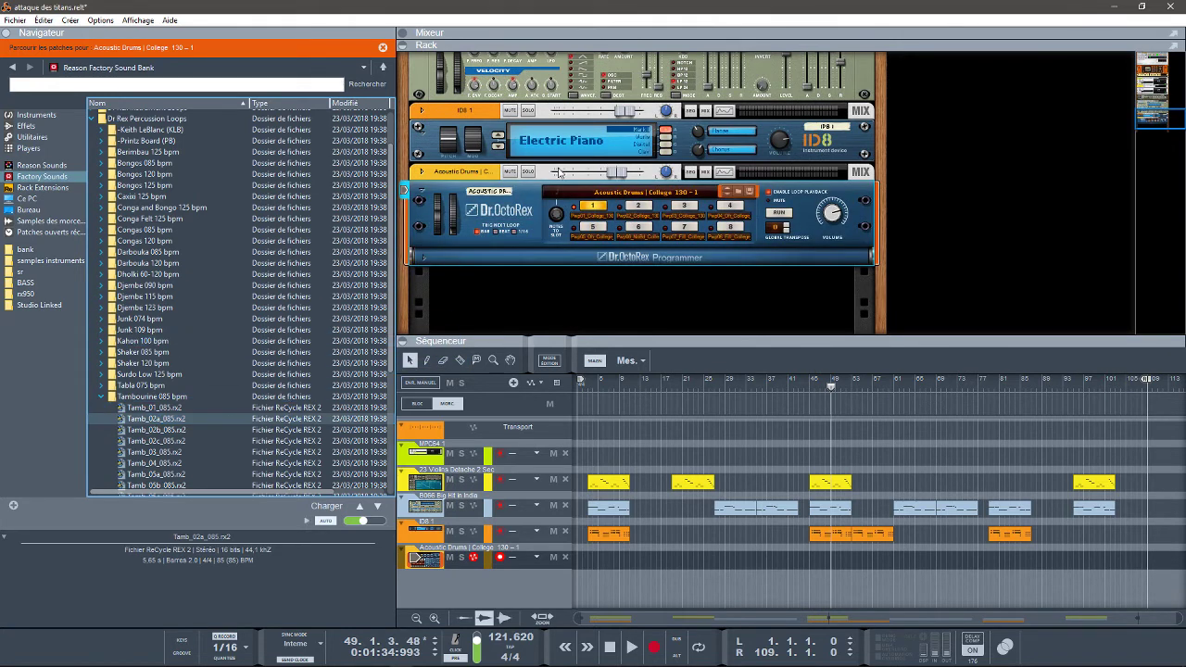
{"action": "right_click", "coordinate": [523, 197]}
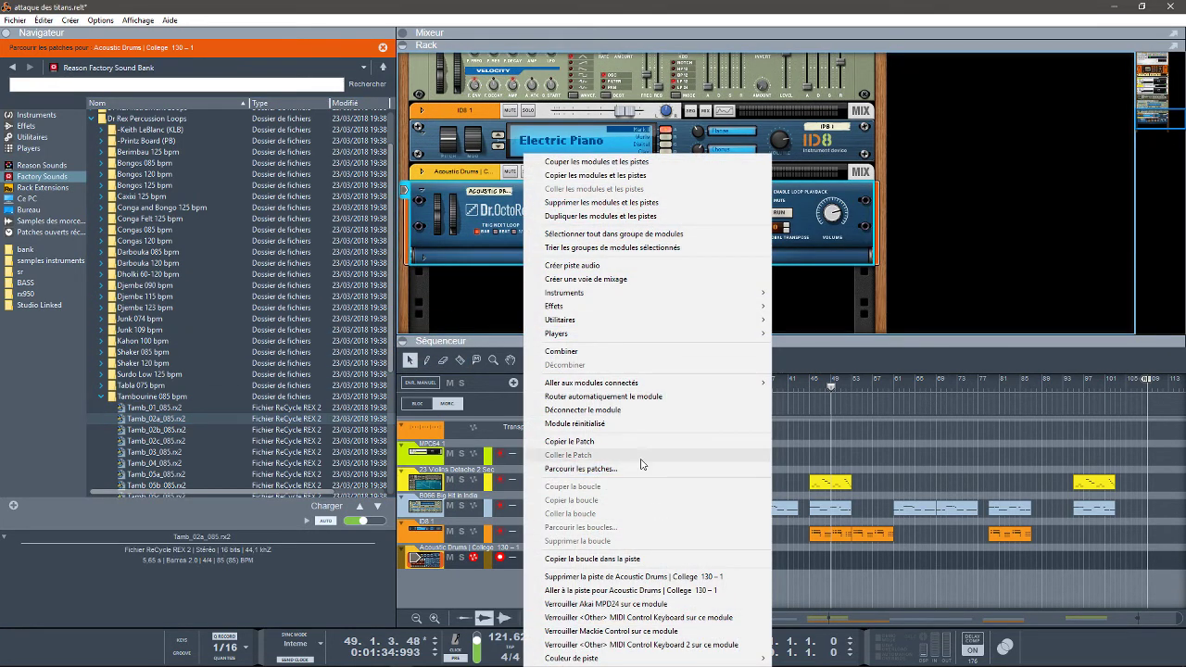
{"action": "left_click", "coordinate": [593, 423]}
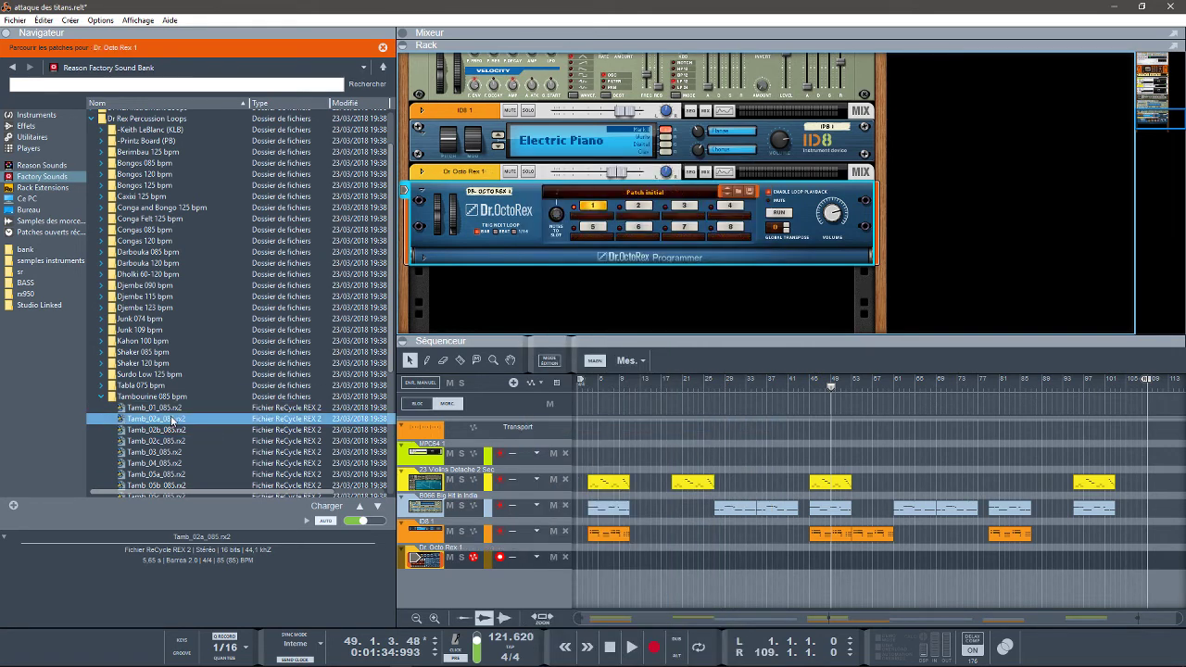
{"action": "left_click_drag", "start_coordinate": [171, 419], "coordinate": [476, 216]}
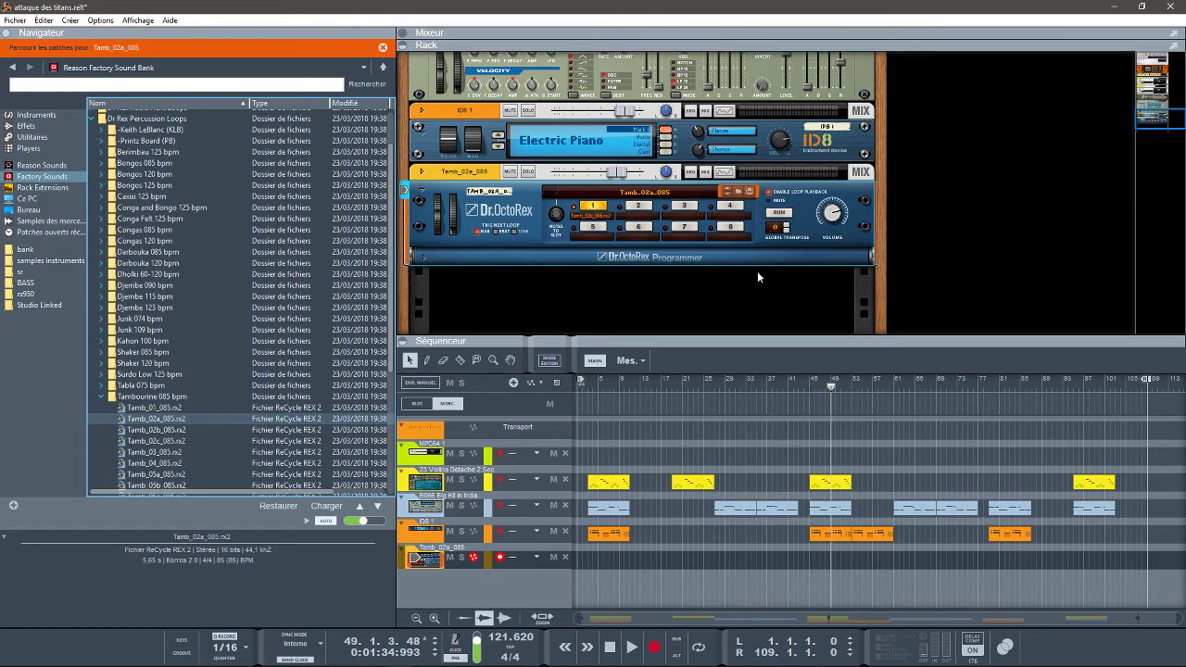
Run the tambourine loop, play the song with it from the start and raise the Dr. OctoRex master volume
{"action": "left_click", "coordinate": [779, 214]}
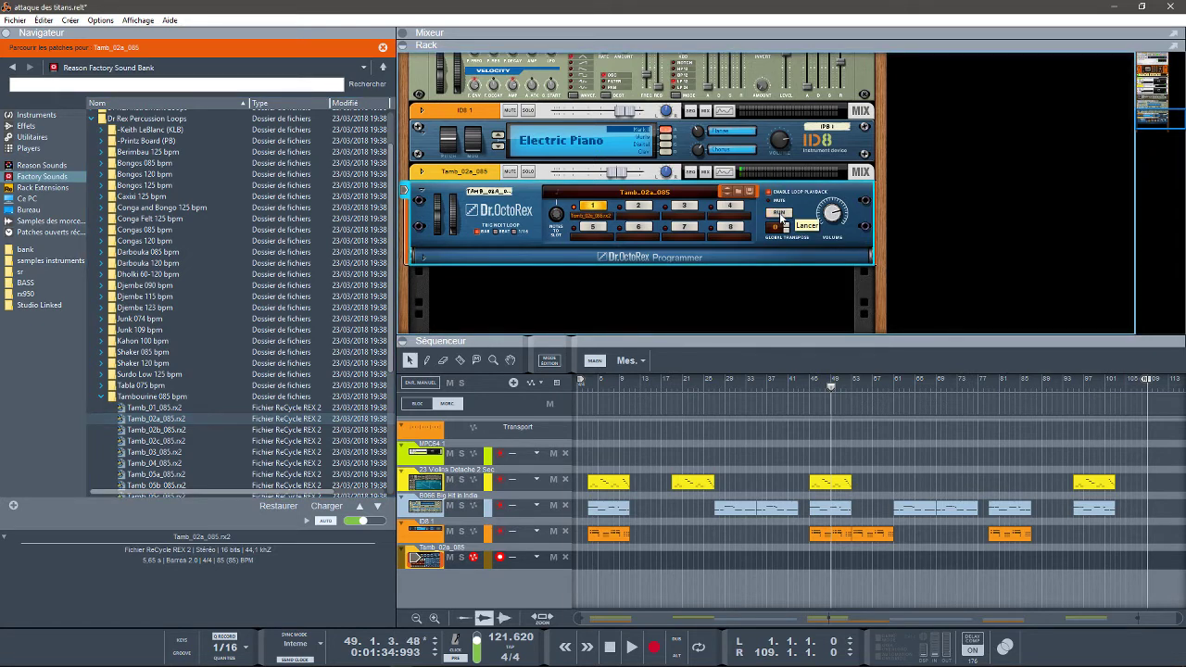
{"action": "key", "text": "Home"}
{"action": "key", "text": "space"}
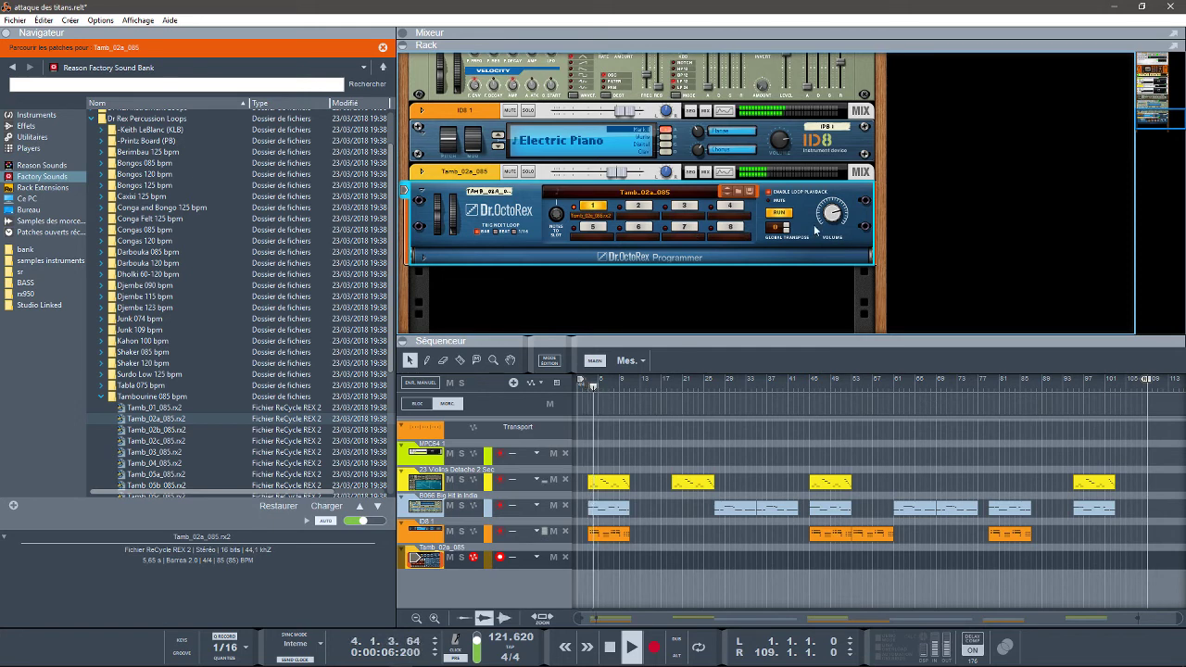
{"action": "mouse_move", "coordinate": [828, 219]}
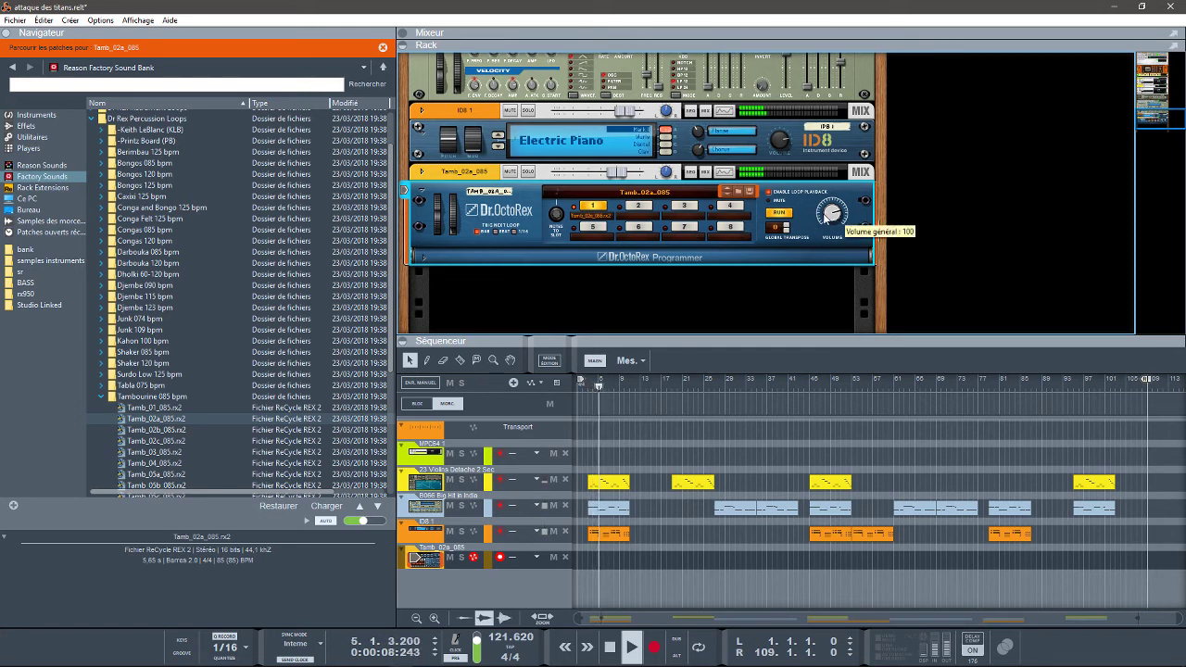
{"action": "left_click_drag", "start_coordinate": [825, 217], "coordinate": [828, 216]}
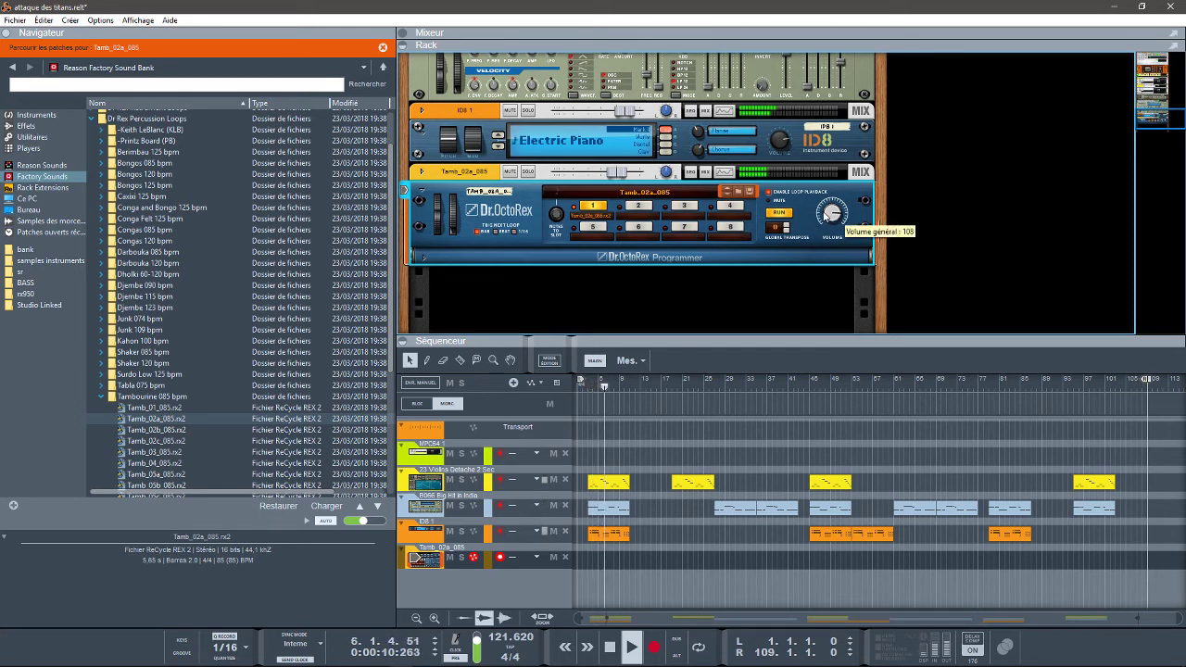
Expand the Dr. OctoRex Programmer section, stop playback, then play another passage of the song and stop again
{"action": "left_click", "coordinate": [422, 261]}
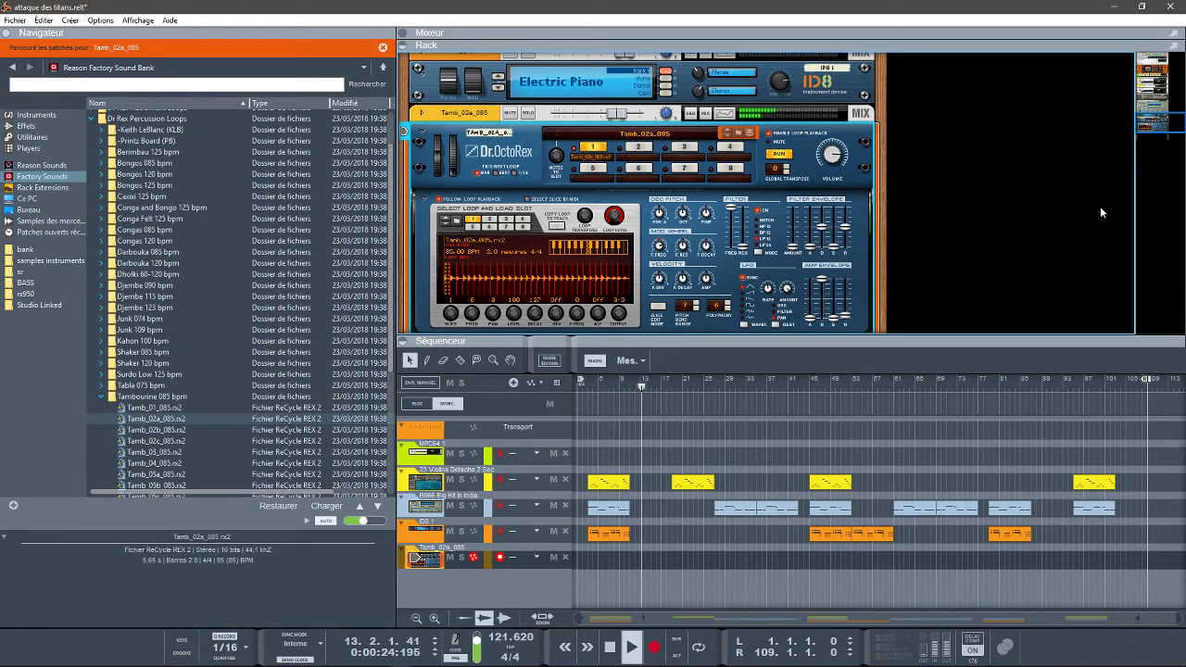
{"action": "key", "text": "space"}
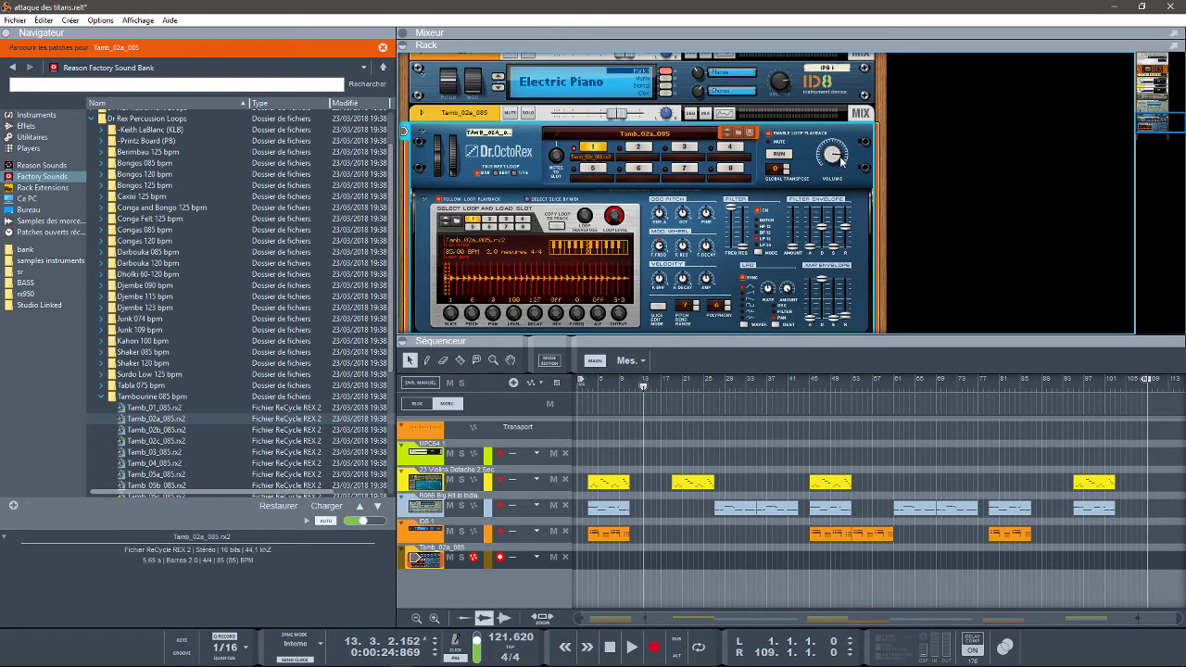
{"action": "key", "text": "space"}
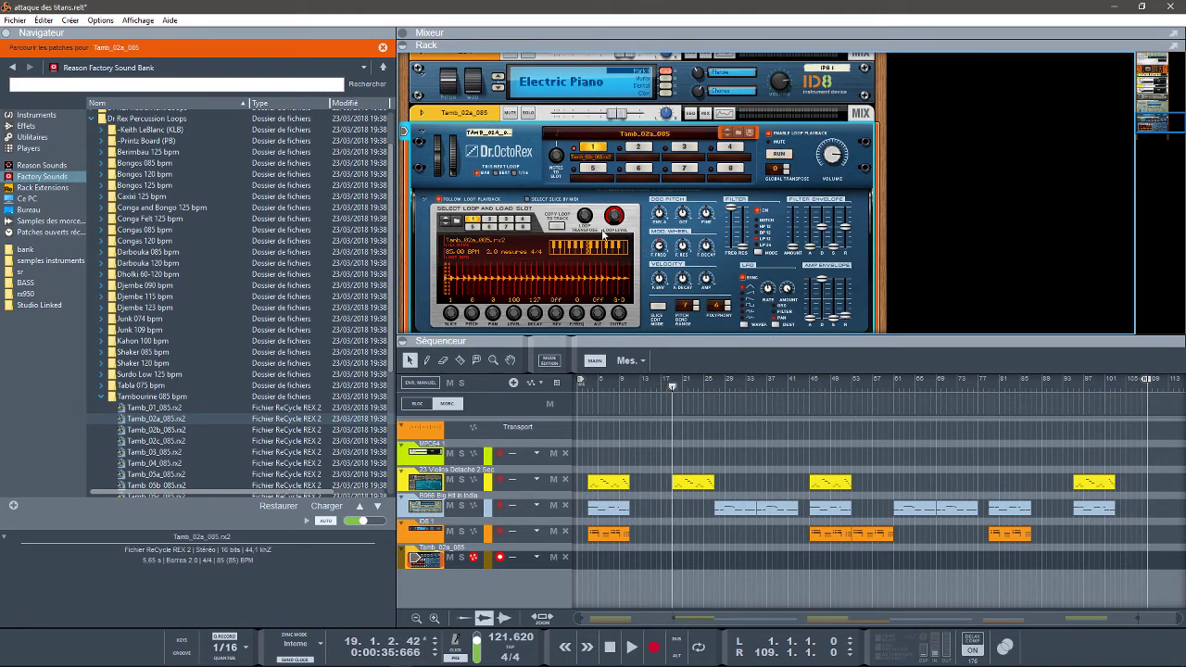
Copy the Tamb_02a_085 loop to its sequencer track and delete its clips at bars 1, 43 and 77
{"action": "left_click", "coordinate": [556, 225]}
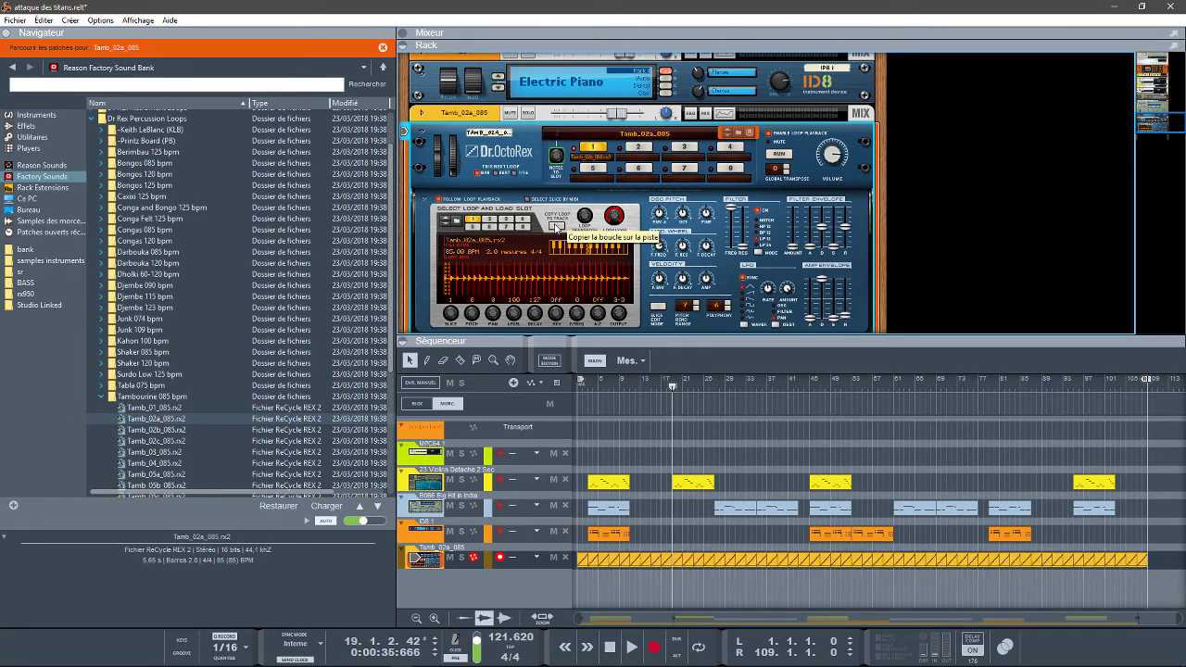
{"action": "left_click", "coordinate": [585, 566]}
{"action": "left_click", "coordinate": [585, 568]}
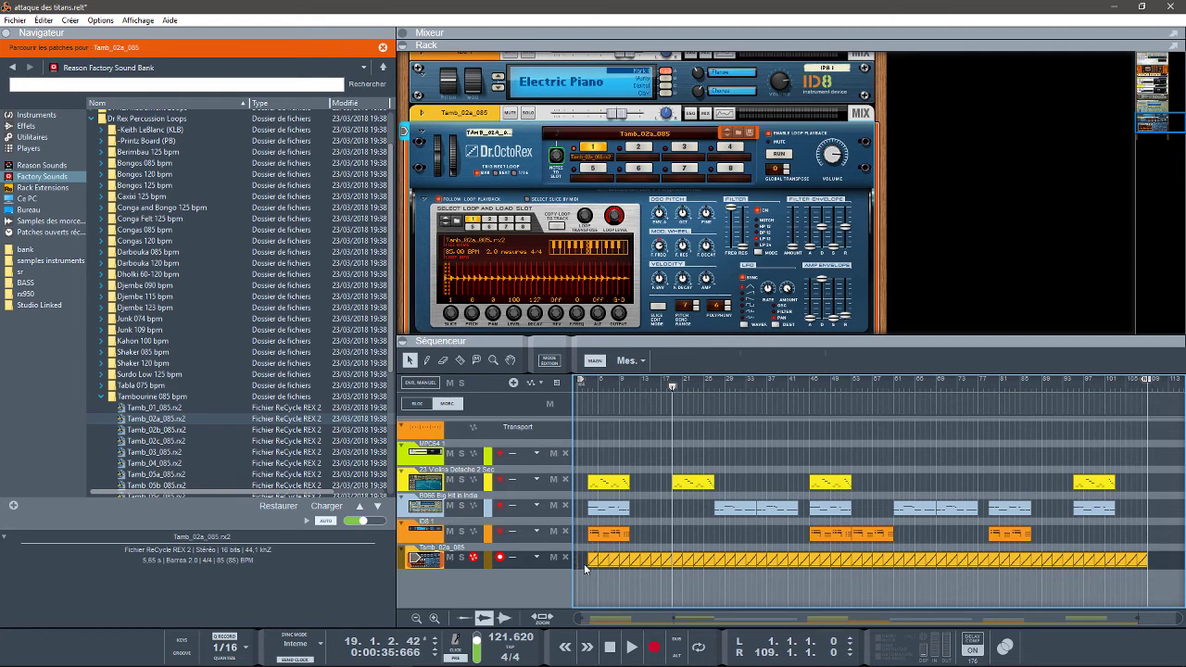
{"action": "left_click", "coordinate": [805, 561], "text": "alt"}
{"action": "left_click", "coordinate": [984, 561], "text": "alt"}
Play the song from bar 41, turn off Enable Loop Playback on the Dr. OctoRex, and replay that passage from bar 41
{"action": "left_click", "coordinate": [788, 387]}
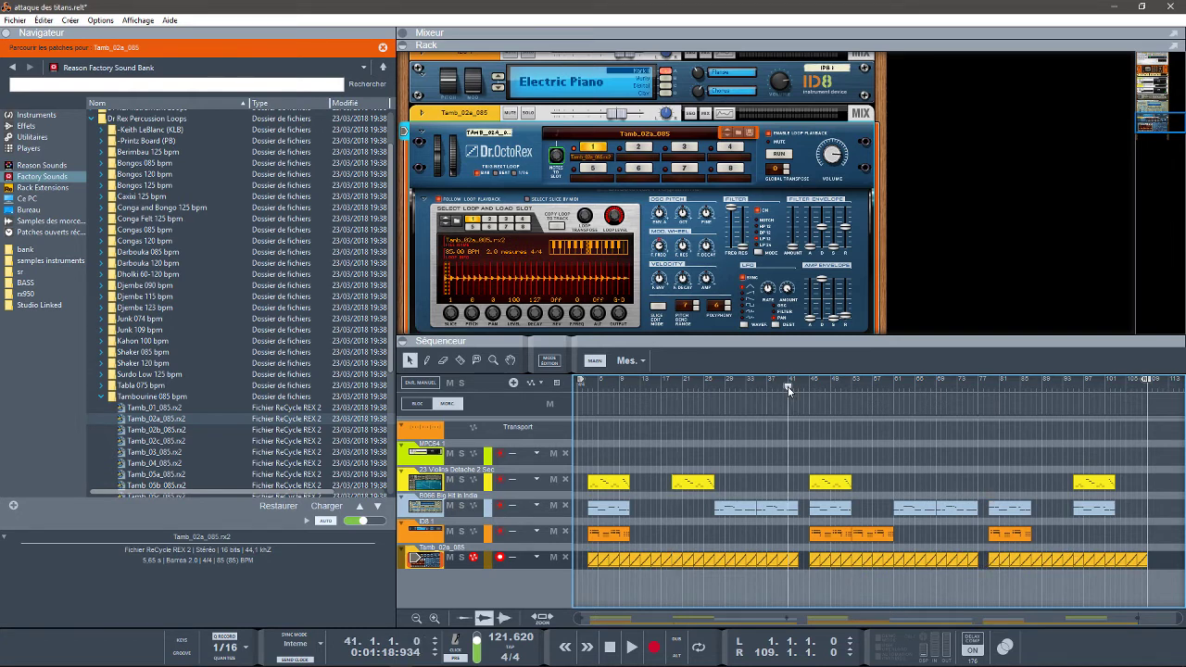
{"action": "key", "text": "space"}
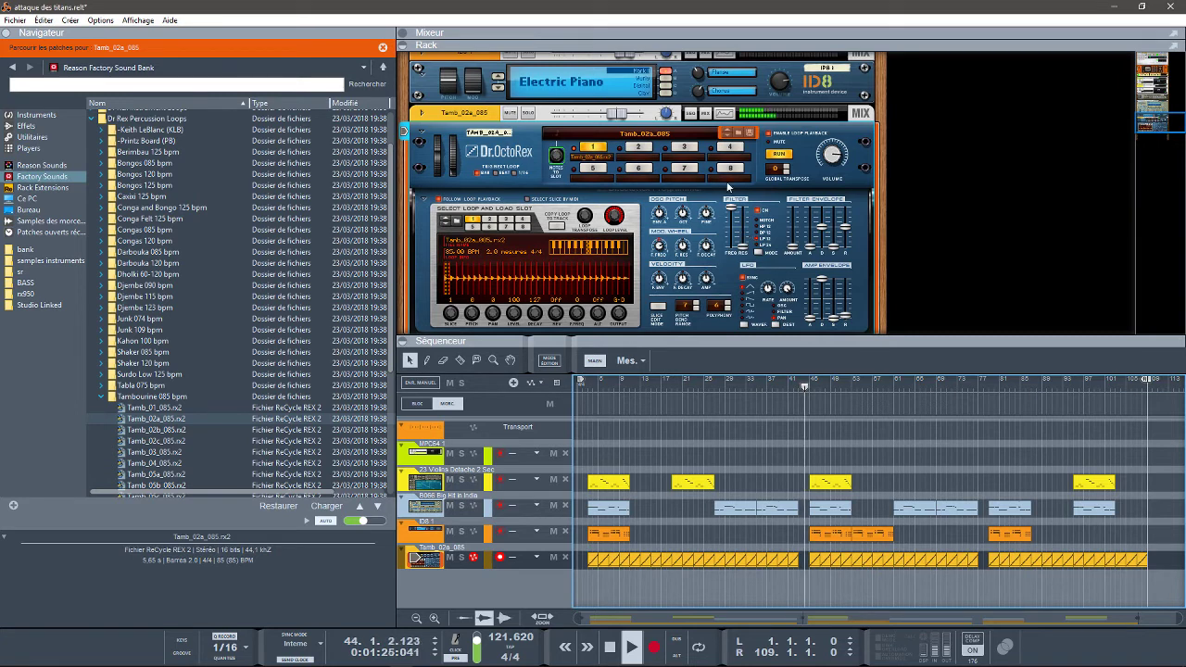
{"action": "left_click", "coordinate": [770, 136]}
{"action": "key", "text": "space"}
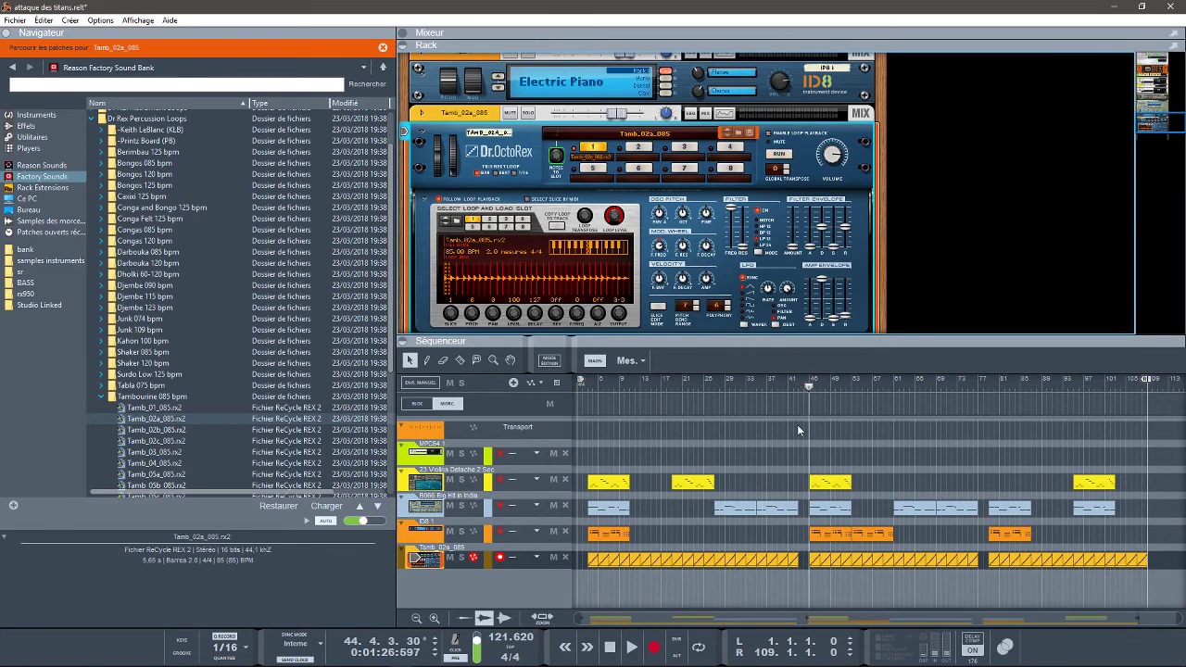
{"action": "left_click", "coordinate": [789, 386]}
{"action": "key", "text": "space"}
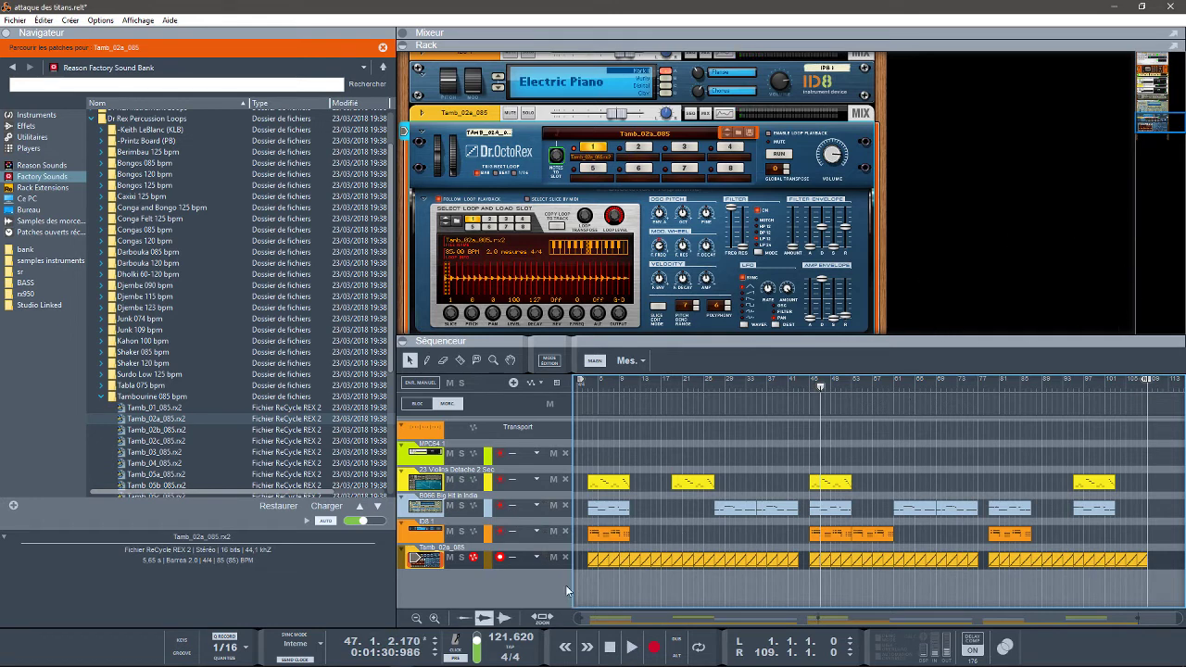
Create an automation lane for the Dr. OctoRex master volume and add a one-bar clip at bar 2
{"action": "right_click", "coordinate": [831, 160]}
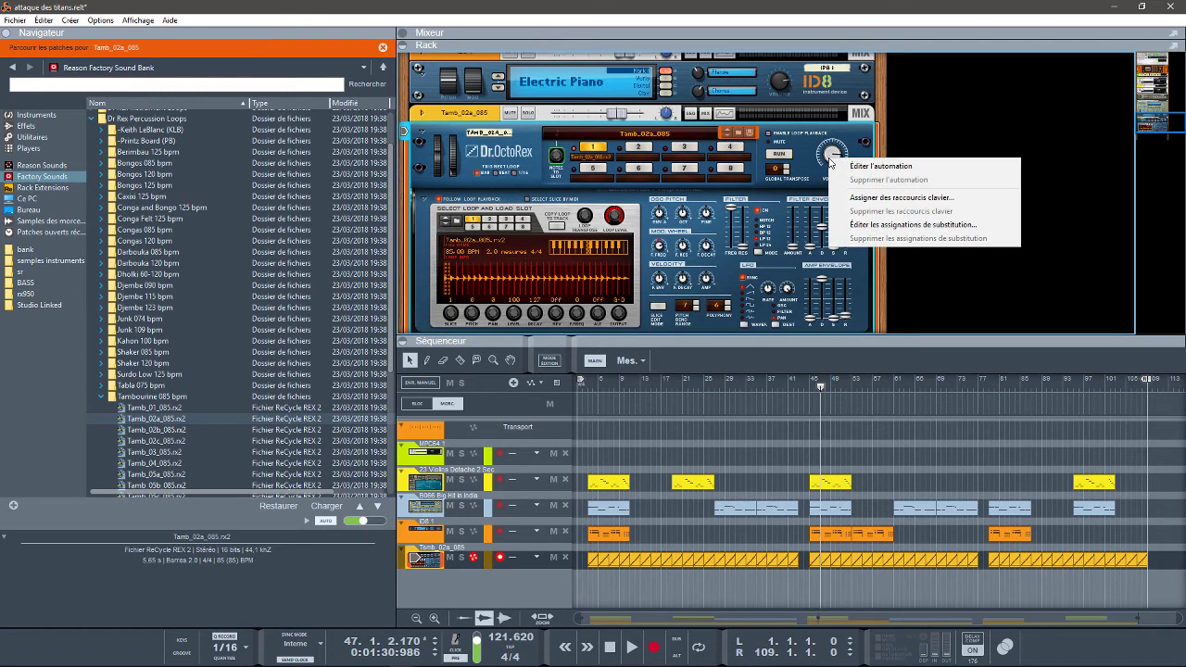
{"action": "left_click", "coordinate": [881, 165]}
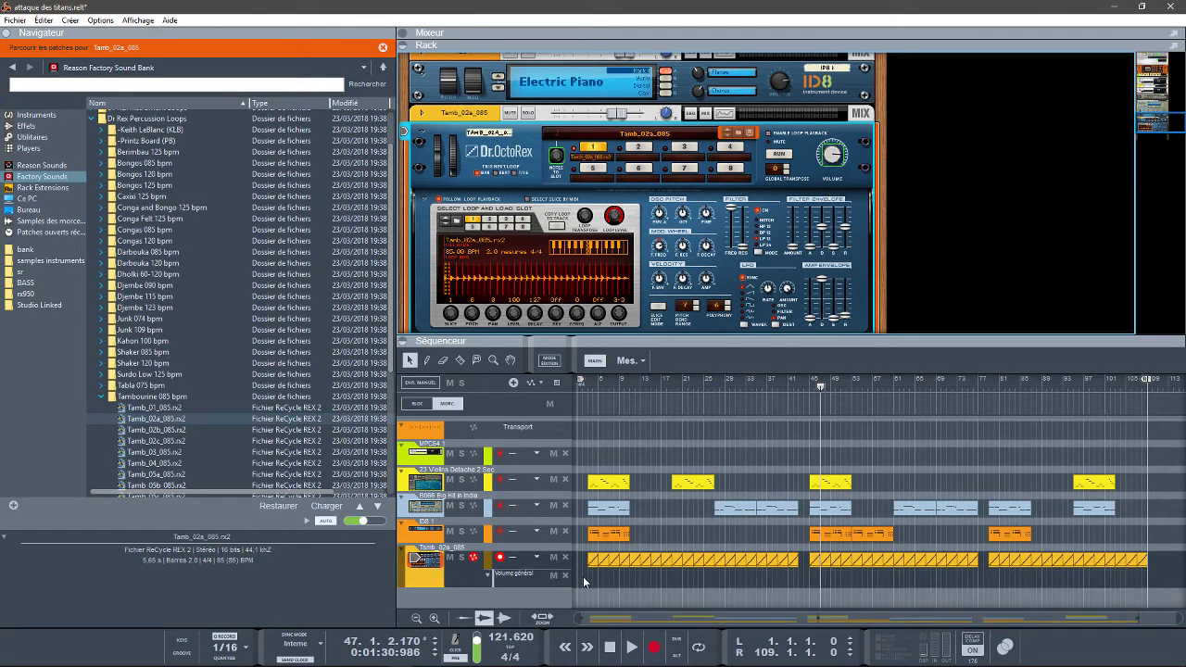
{"action": "left_click", "coordinate": [584, 576]}
{"action": "left_click", "coordinate": [619, 581]}
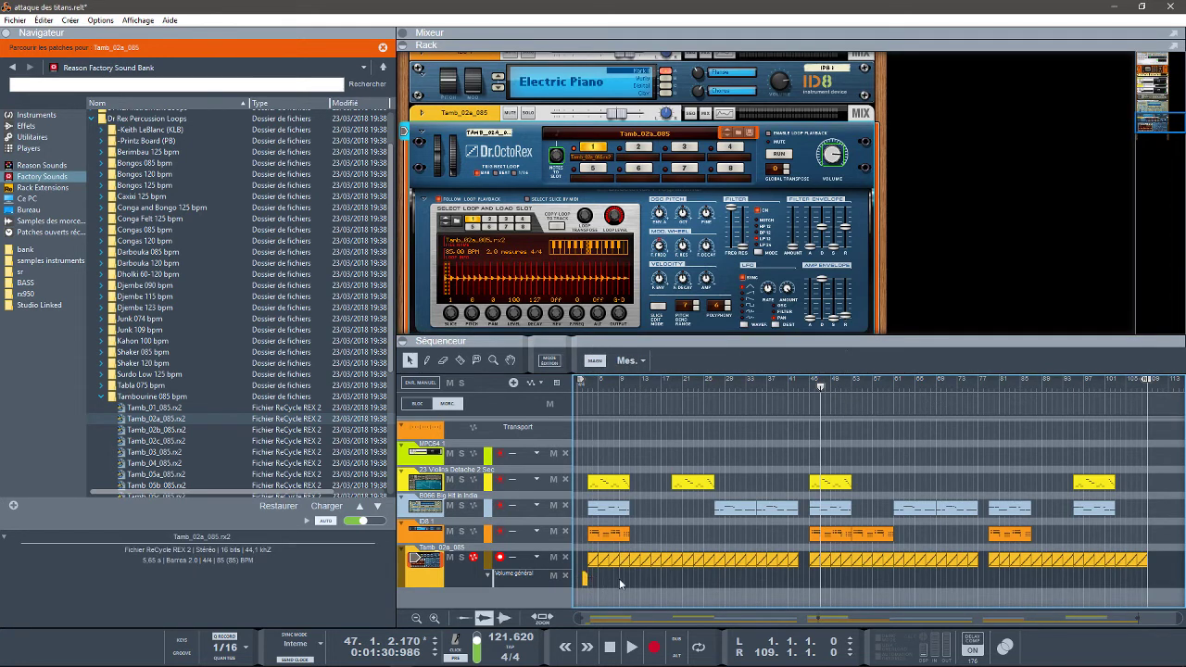
{"action": "left_click", "coordinate": [587, 580]}
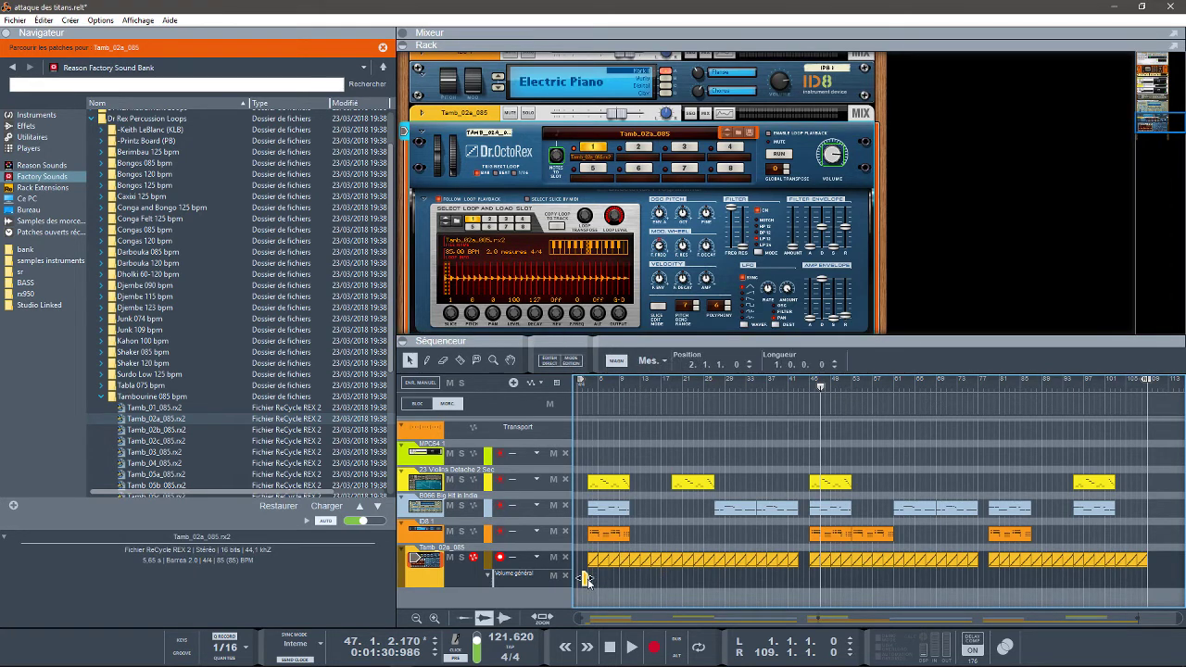
Extend the volume automation clip to span 108 bars from bar 1 and clear the leftover one-bar clip at bar 2
{"action": "left_click_drag", "start_coordinate": [584, 577], "coordinate": [1147, 573]}
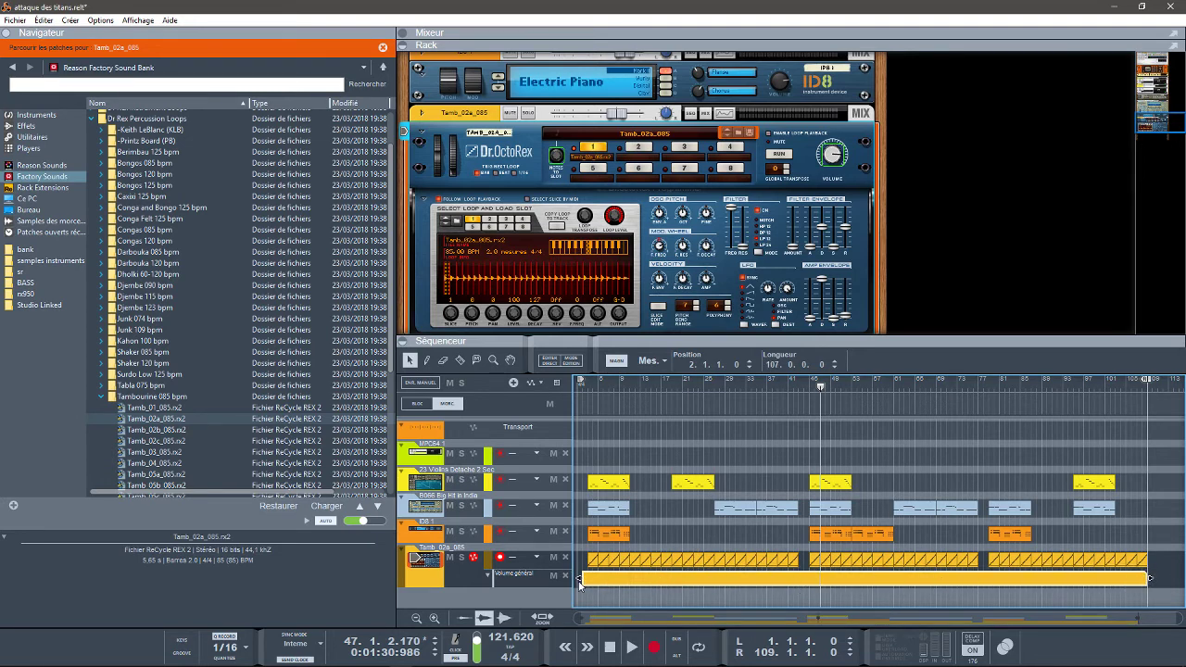
{"action": "left_click_drag", "start_coordinate": [579, 577], "coordinate": [580, 577]}
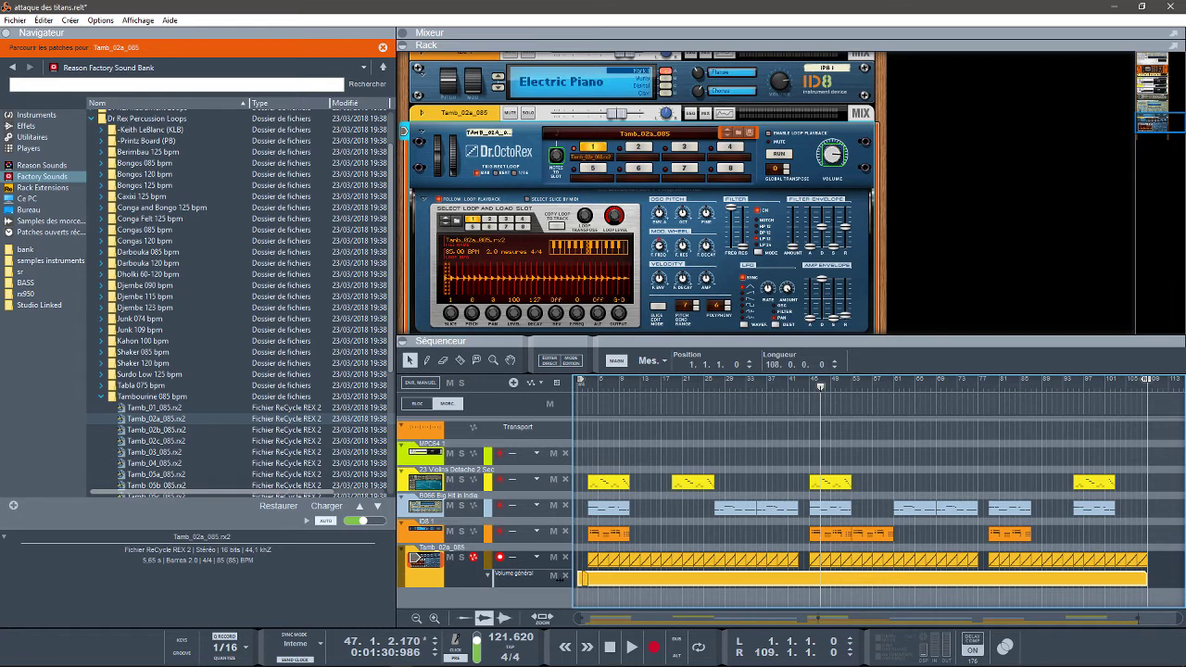
{"action": "left_click", "coordinate": [583, 579]}
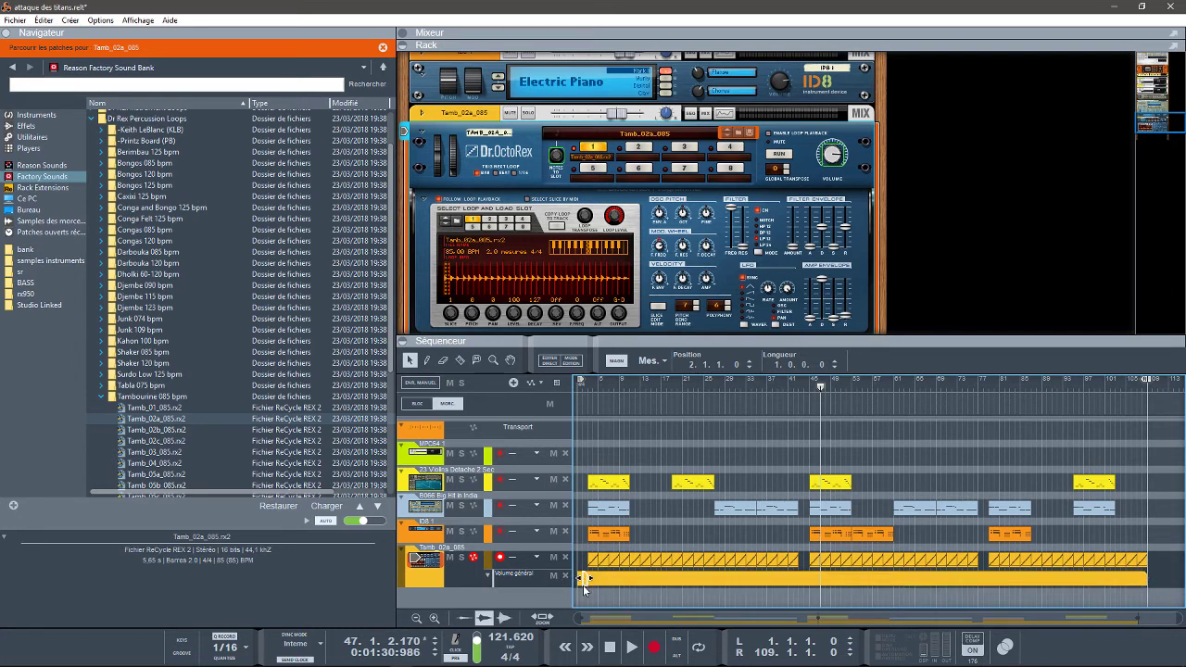
{"action": "left_click", "coordinate": [583, 584]}
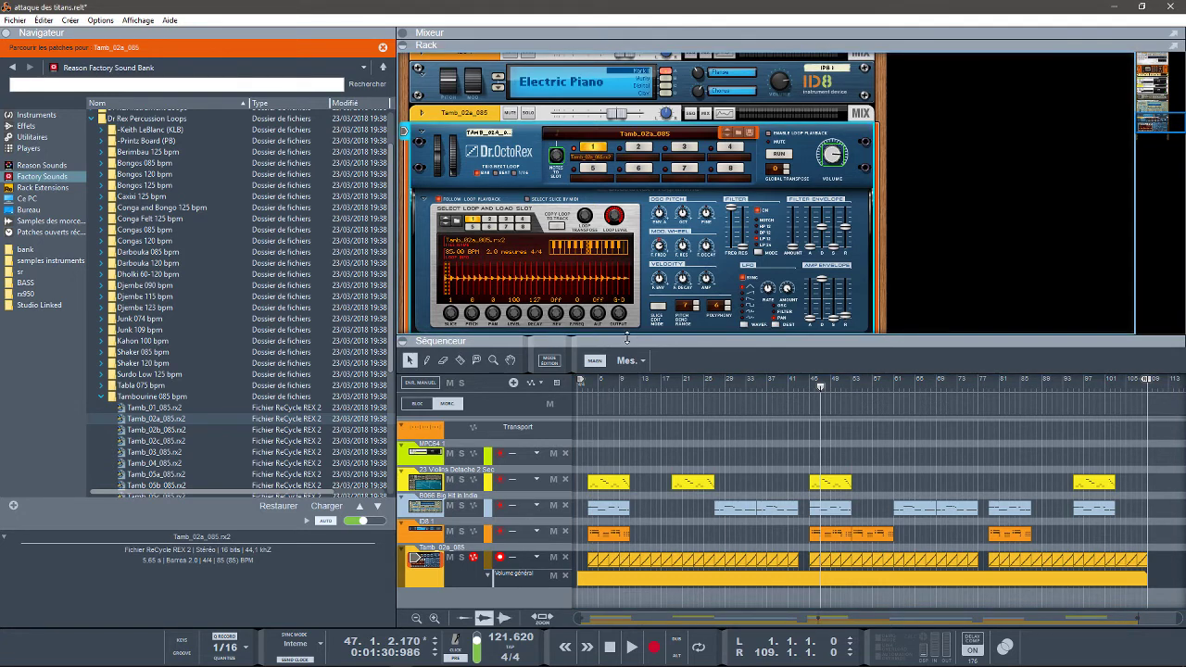
Enlarge the sequencer area, end the patch browsing and collapse the browser
{"action": "left_click_drag", "start_coordinate": [669, 335], "coordinate": [669, 106]}
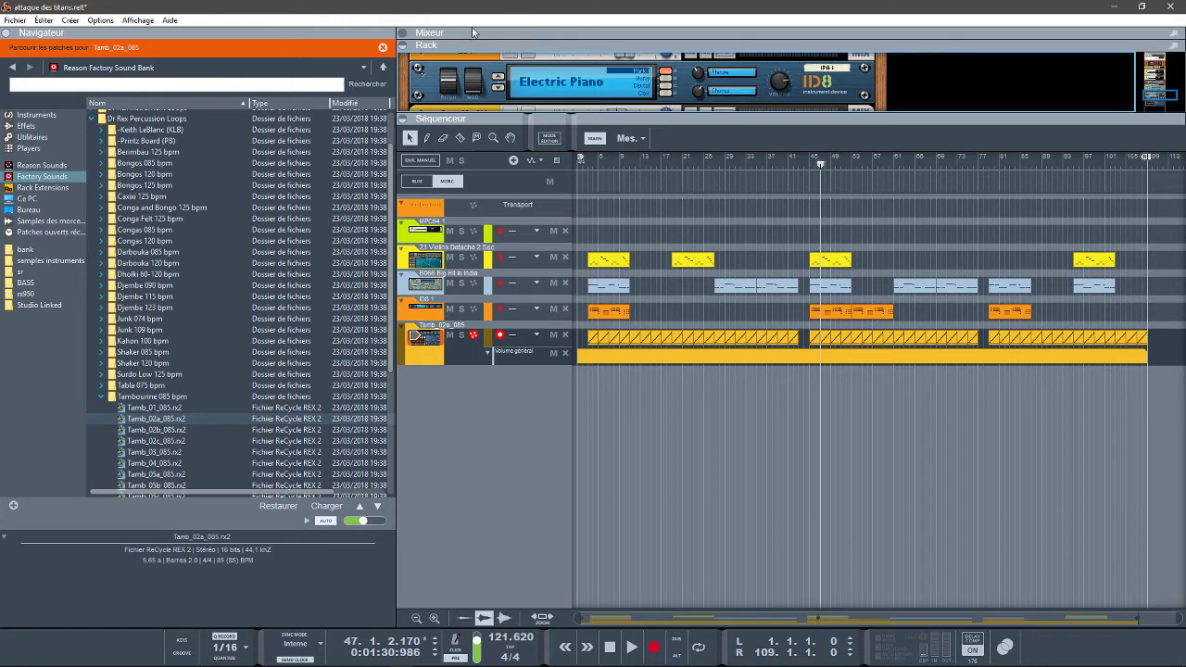
{"action": "left_click", "coordinate": [382, 48]}
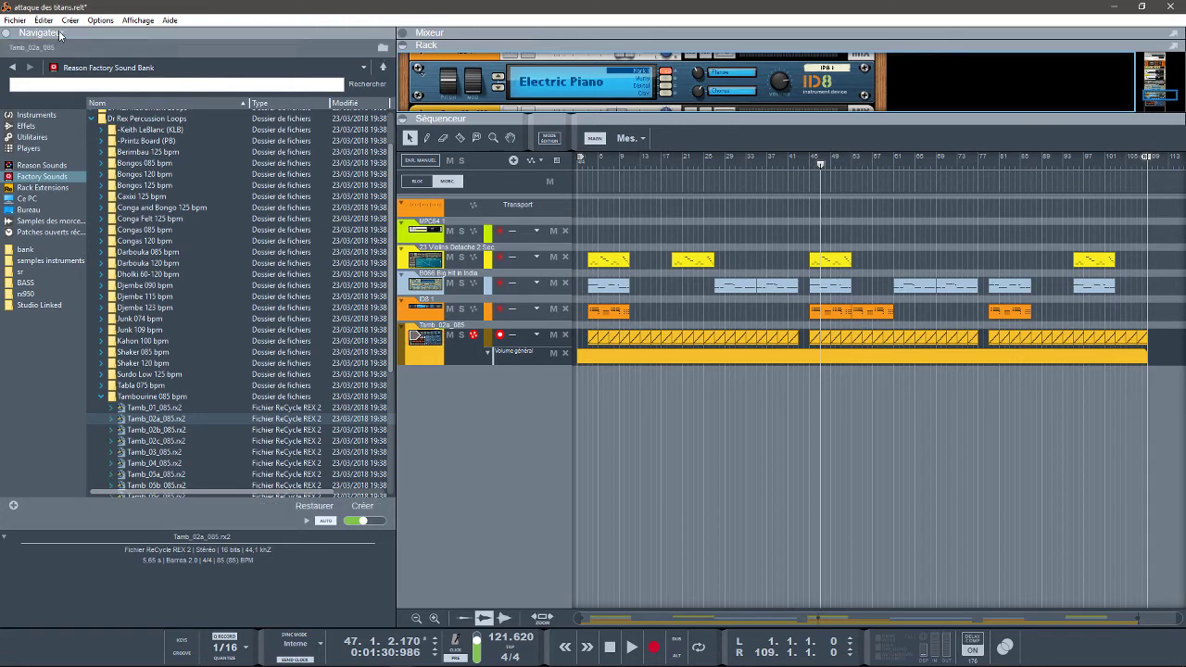
{"action": "left_click", "coordinate": [5, 34]}
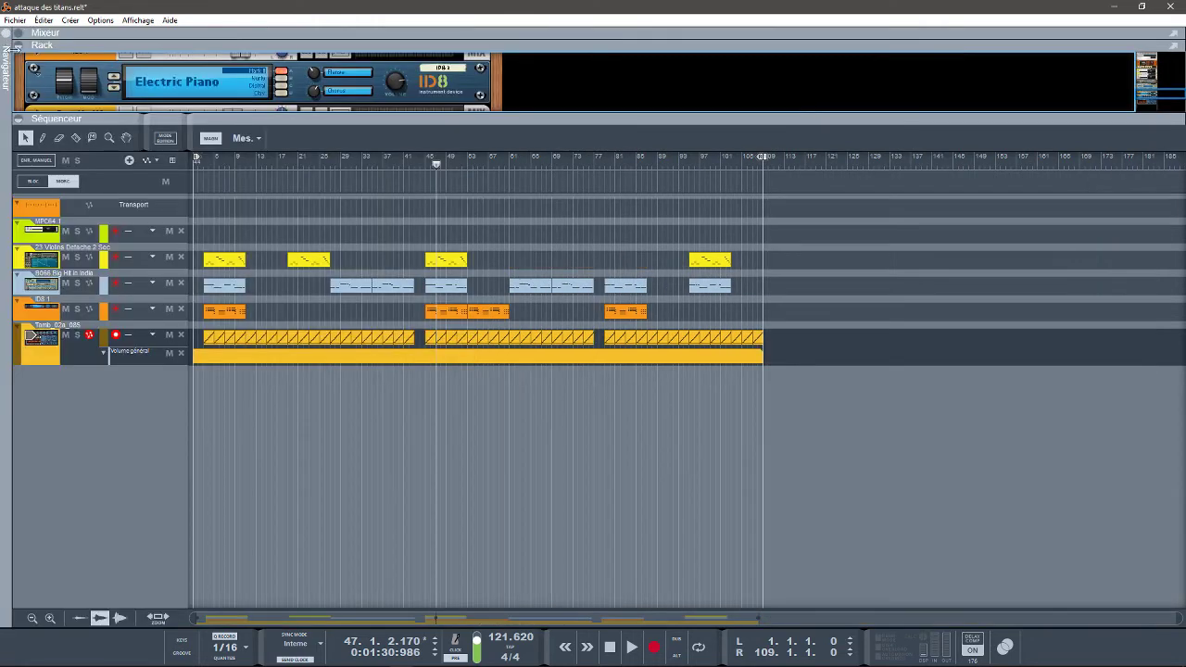
Draw a fade-in in the master volume automation clip, rising from 0 at bar 3 to 75 at position 3.3.1.0
{"action": "left_click", "coordinate": [236, 359]}
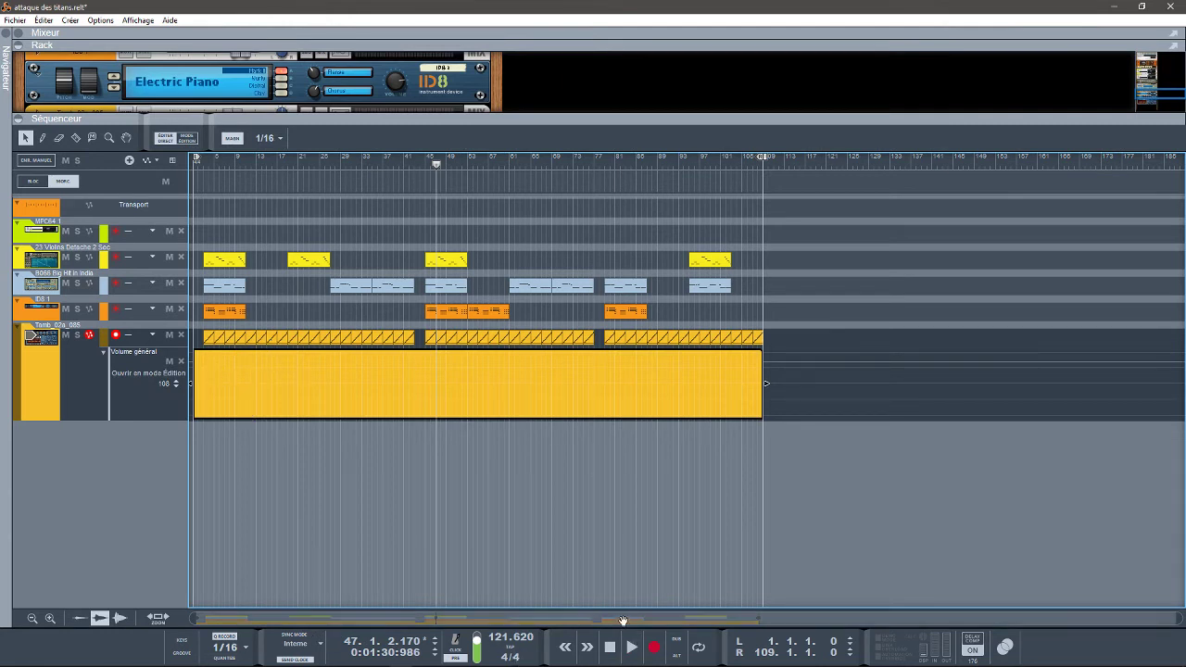
{"action": "left_click_drag", "start_coordinate": [1174, 618], "coordinate": [304, 554]}
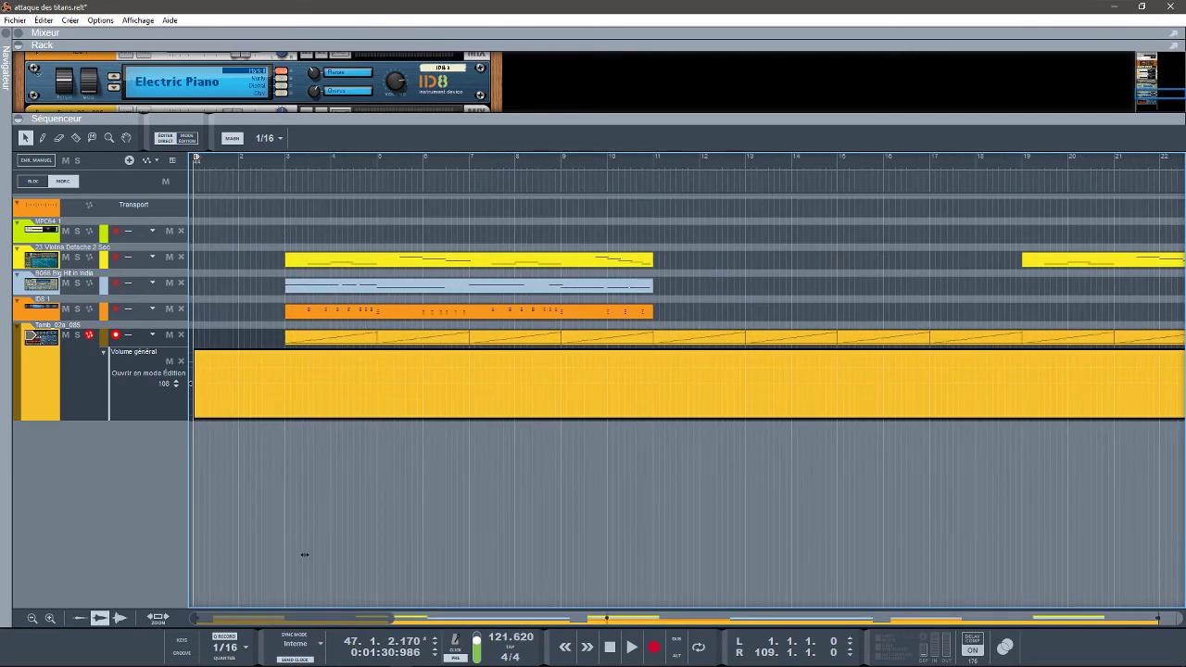
{"action": "left_click_drag", "start_coordinate": [286, 379], "coordinate": [286, 469]}
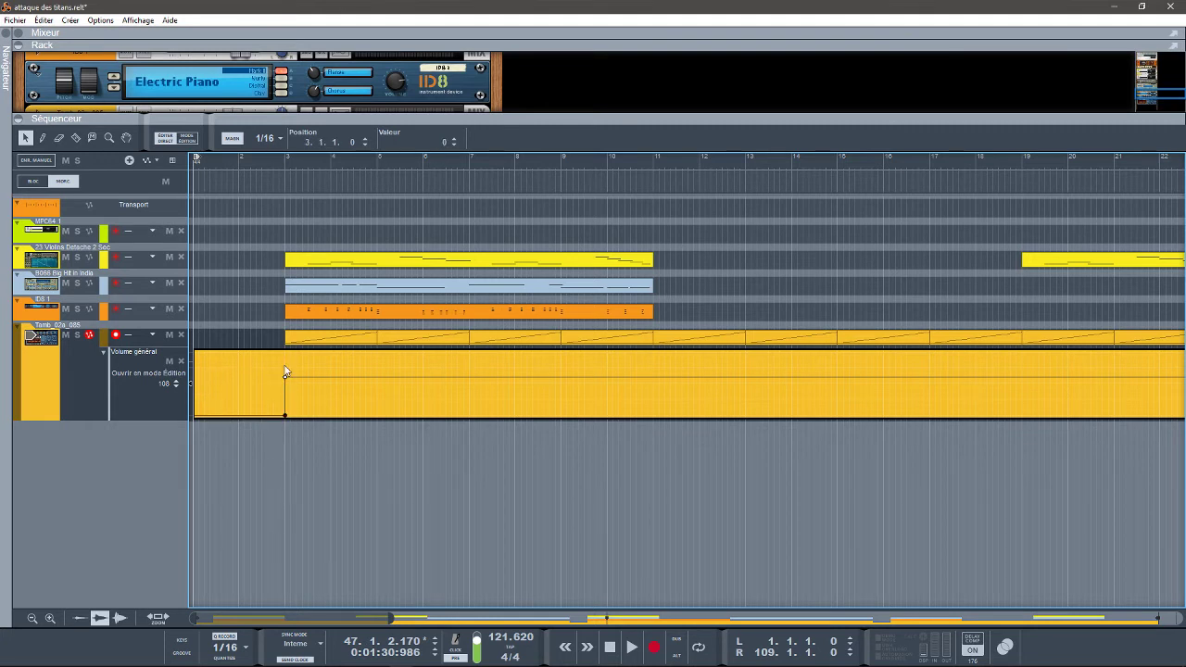
{"action": "left_click_drag", "start_coordinate": [286, 380], "coordinate": [311, 387]}
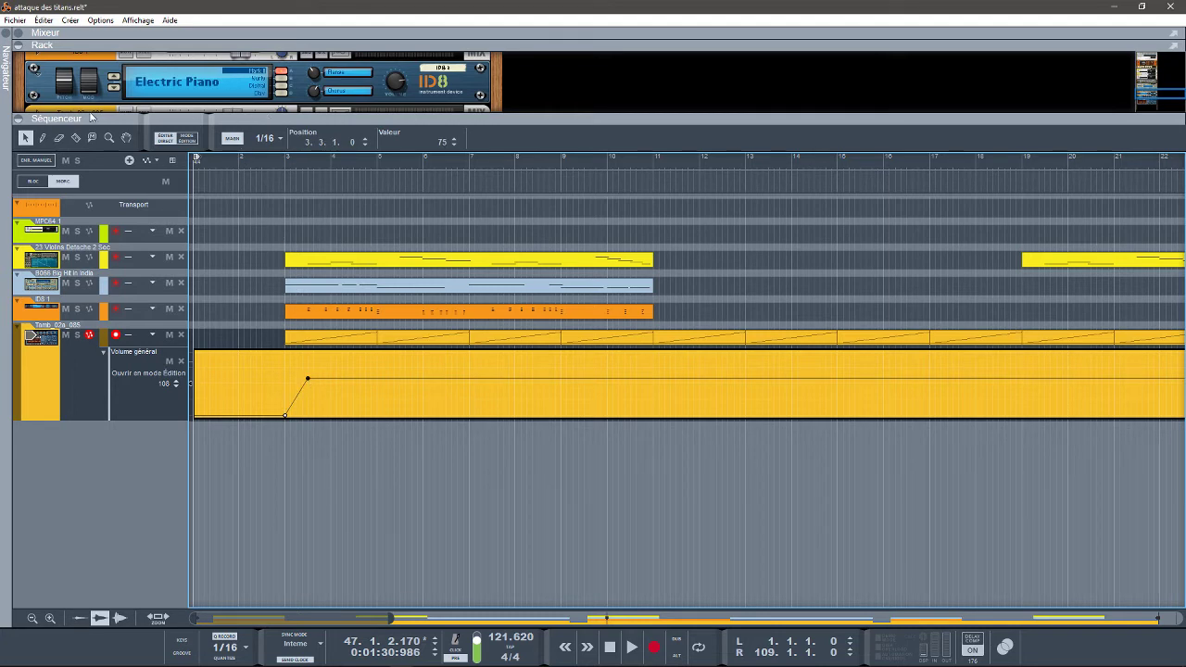
Enlarge the rack to show the Dr. OctoRex volume knob and play the song from the start twice to check the fade-in
{"action": "left_click_drag", "start_coordinate": [294, 112], "coordinate": [315, 307]}
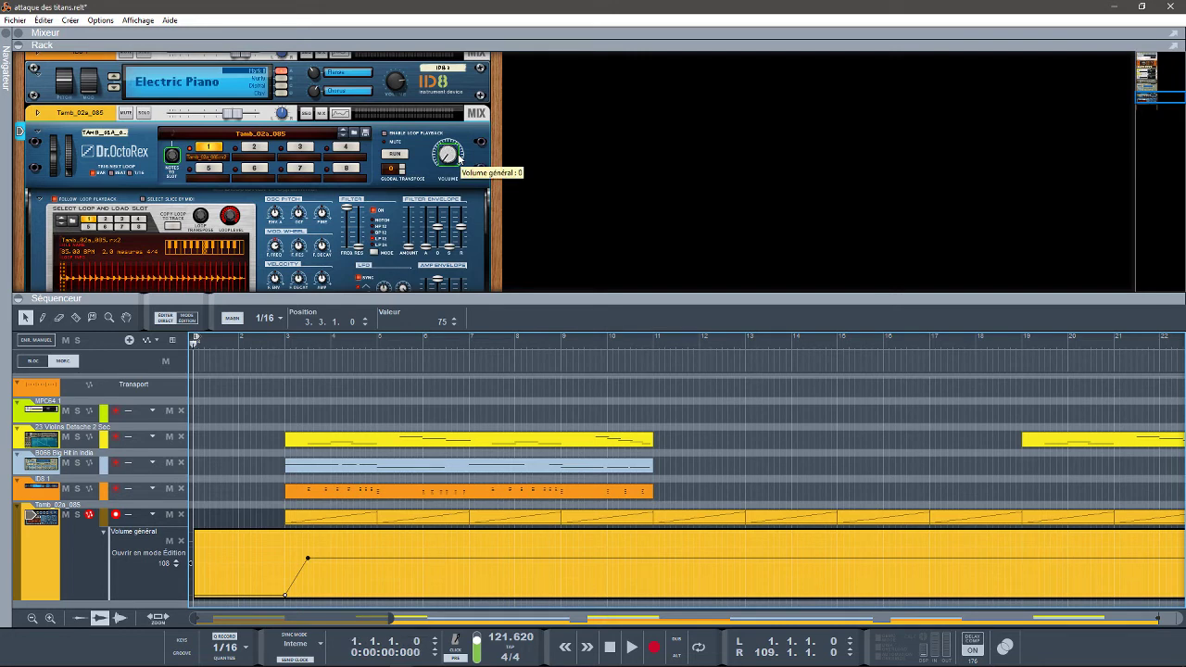
{"action": "scroll", "coordinate": [448, 154], "scroll_direction": "up", "scroll_amount": 10}
{"action": "key", "text": "space"}
{"action": "scroll", "coordinate": [458, 157], "scroll_direction": "up", "scroll_amount": 2}
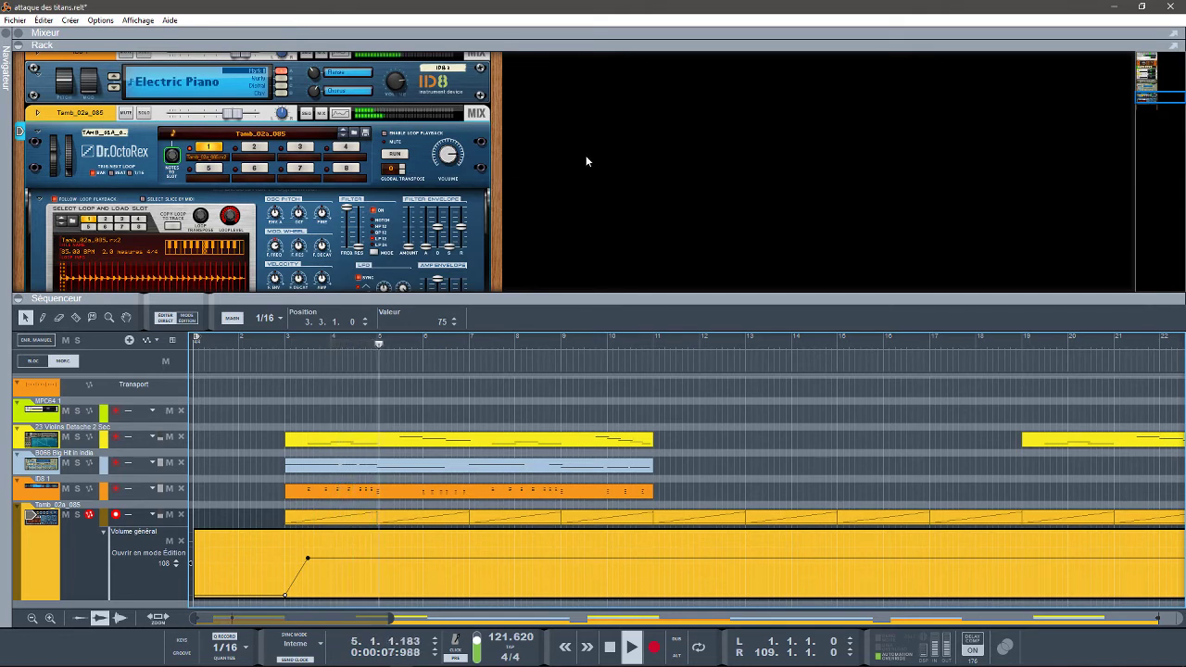
{"action": "key", "text": "space"}
{"action": "key", "text": "Home"}
{"action": "key", "text": "space"}
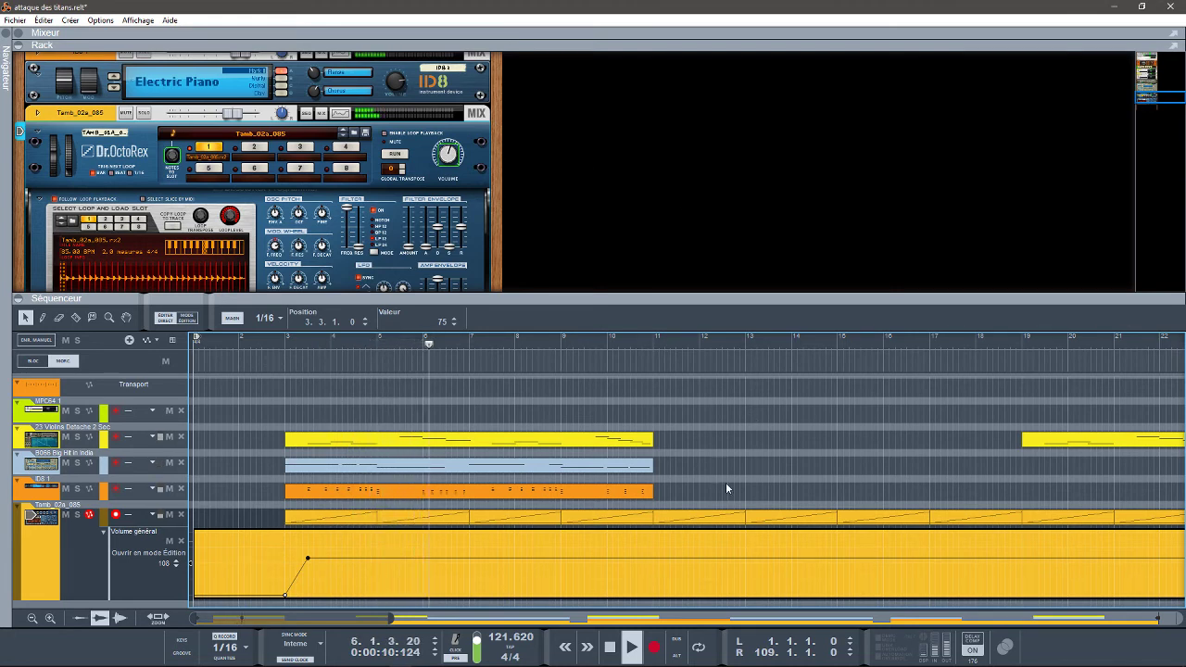
{"action": "key", "text": "space"}
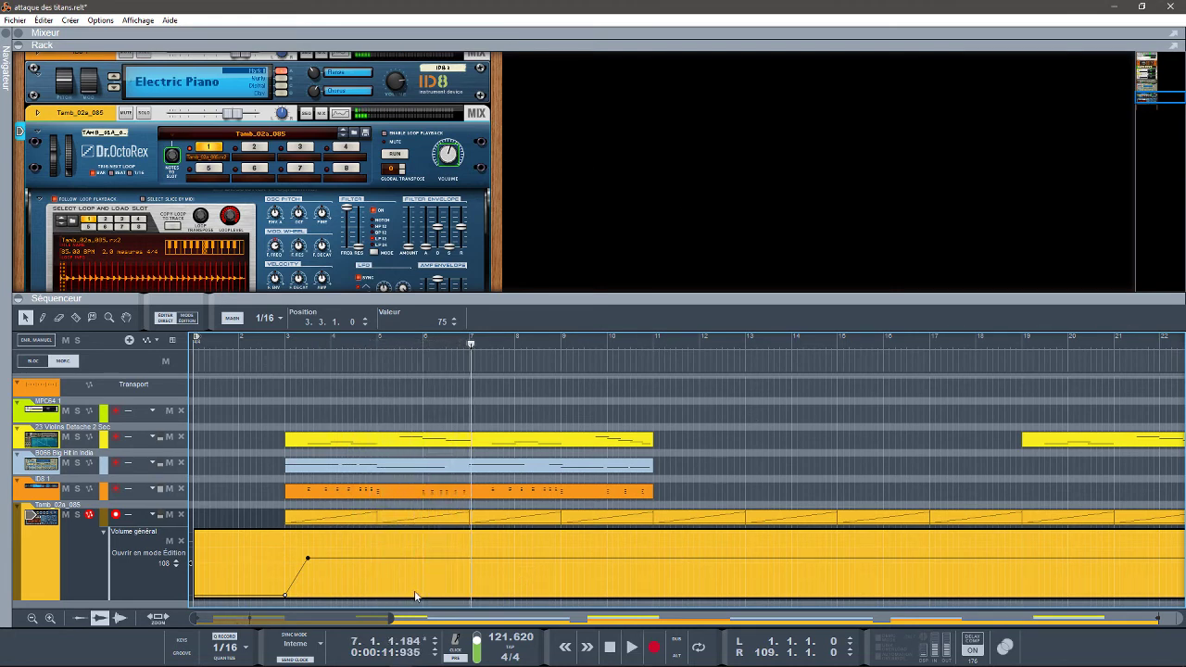
Add volume automation points around the gap at bars 43 to 45, dropping from 72 at 41.4.1.0 to 0 at 43.1.2.0
{"action": "left_click_drag", "start_coordinate": [392, 618], "coordinate": [697, 618]}
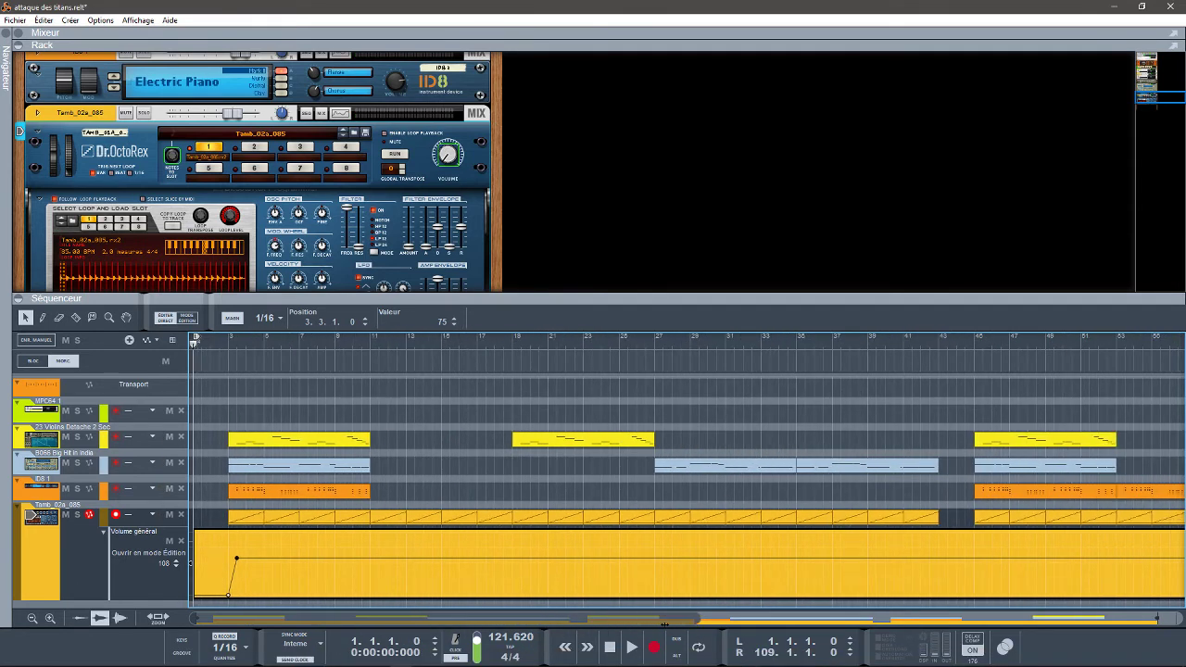
{"action": "left_click", "coordinate": [917, 563]}
{"action": "left_click", "coordinate": [916, 561]}
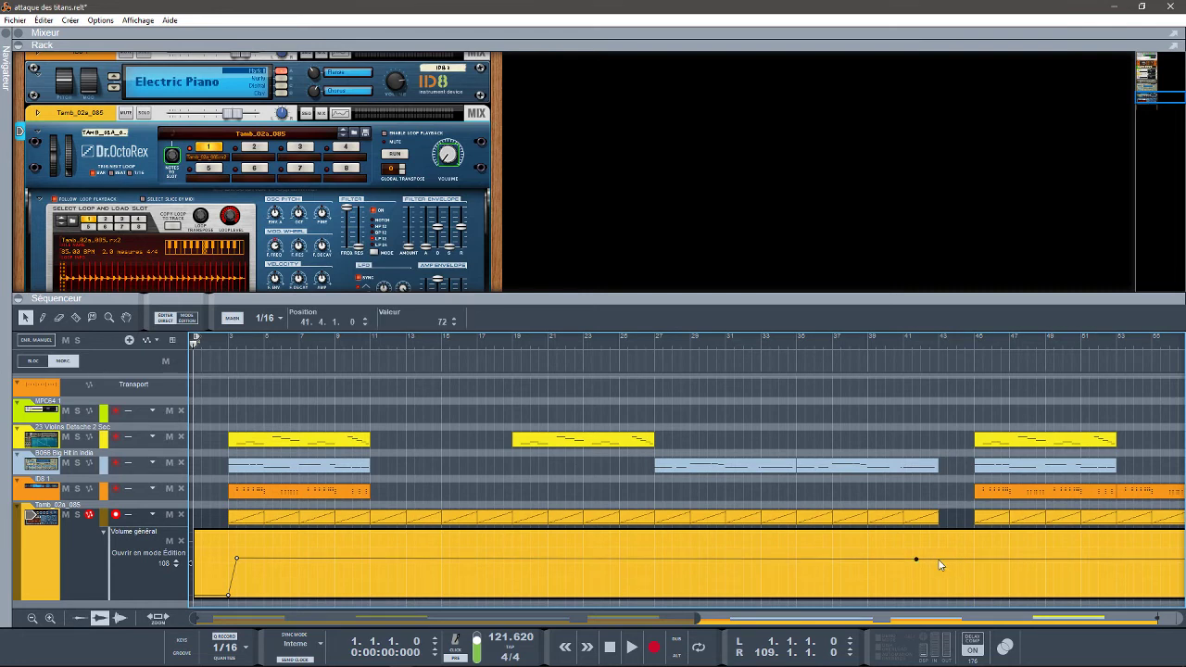
{"action": "left_click", "coordinate": [936, 561]}
{"action": "left_click", "coordinate": [976, 559]}
{"action": "left_click_drag", "start_coordinate": [960, 564], "coordinate": [962, 637]}
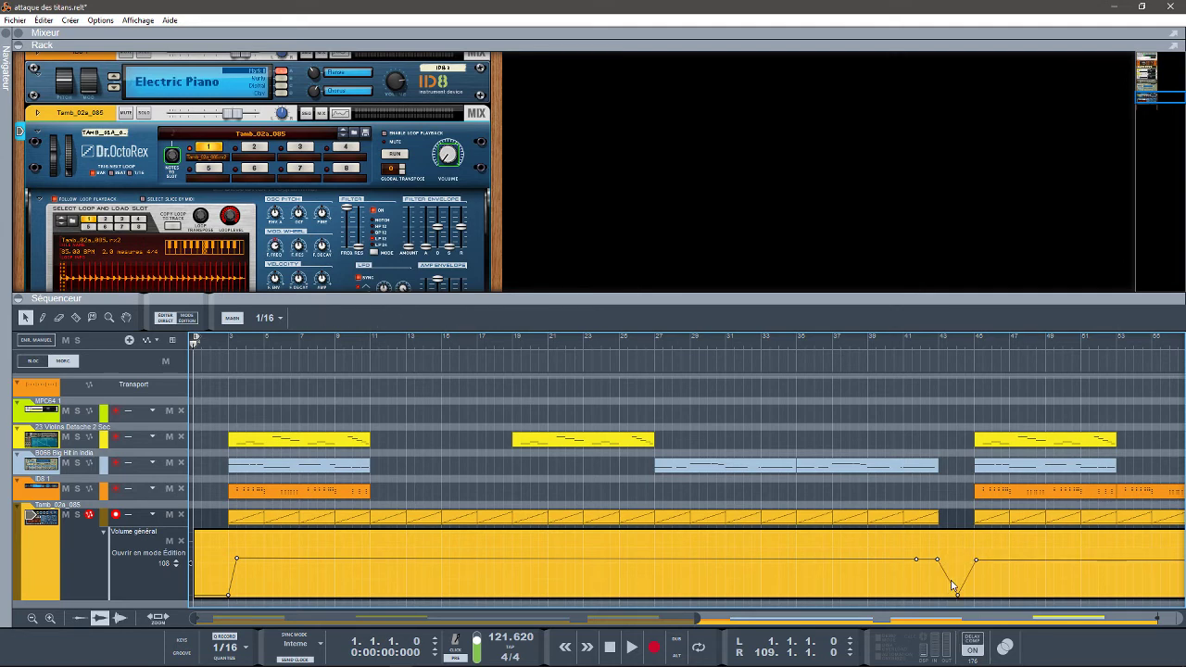
{"action": "left_click_drag", "start_coordinate": [936, 560], "coordinate": [939, 616]}
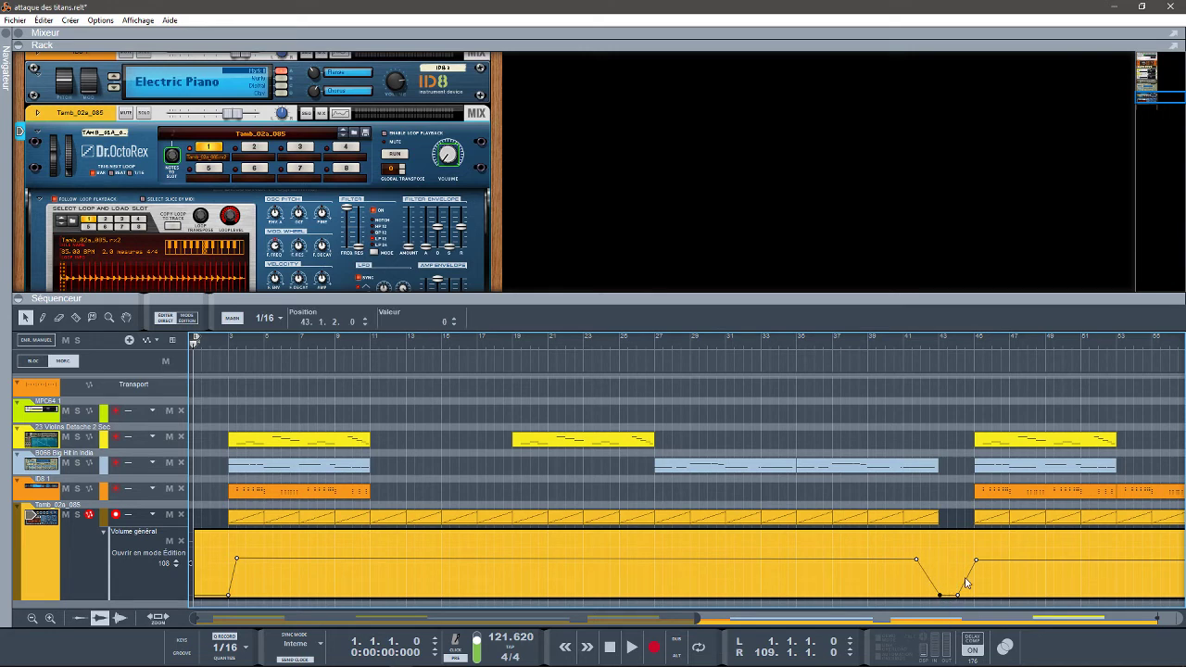
Add a zero point just before bar 45, shift the point where the volume returns, and start the fade-out at 42.3.2.0 with value 77
{"action": "left_click", "coordinate": [968, 585]}
{"action": "left_click_drag", "start_coordinate": [968, 585], "coordinate": [970, 620]}
{"action": "left_click", "coordinate": [979, 564]}
{"action": "left_click_drag", "start_coordinate": [978, 564], "coordinate": [932, 564]}
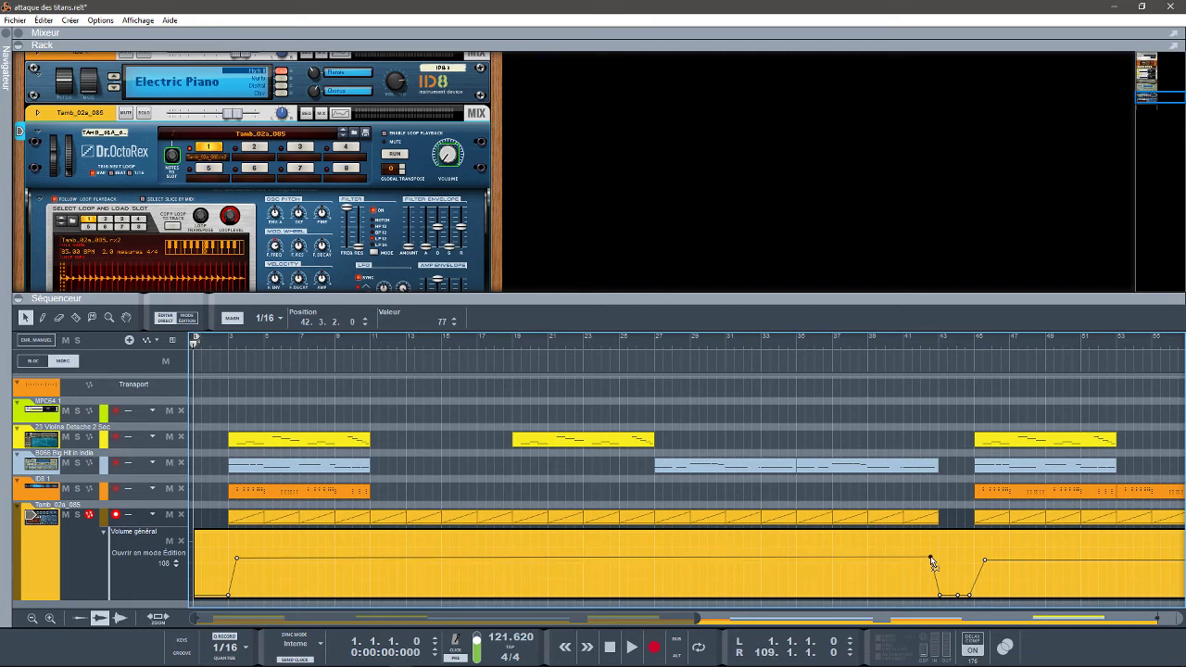
Play the song through the volume dip from around bar 41 and move the dip's last point to 45.2.4.0 with value 77
{"action": "left_click", "coordinate": [894, 344]}
{"action": "key", "text": "space"}
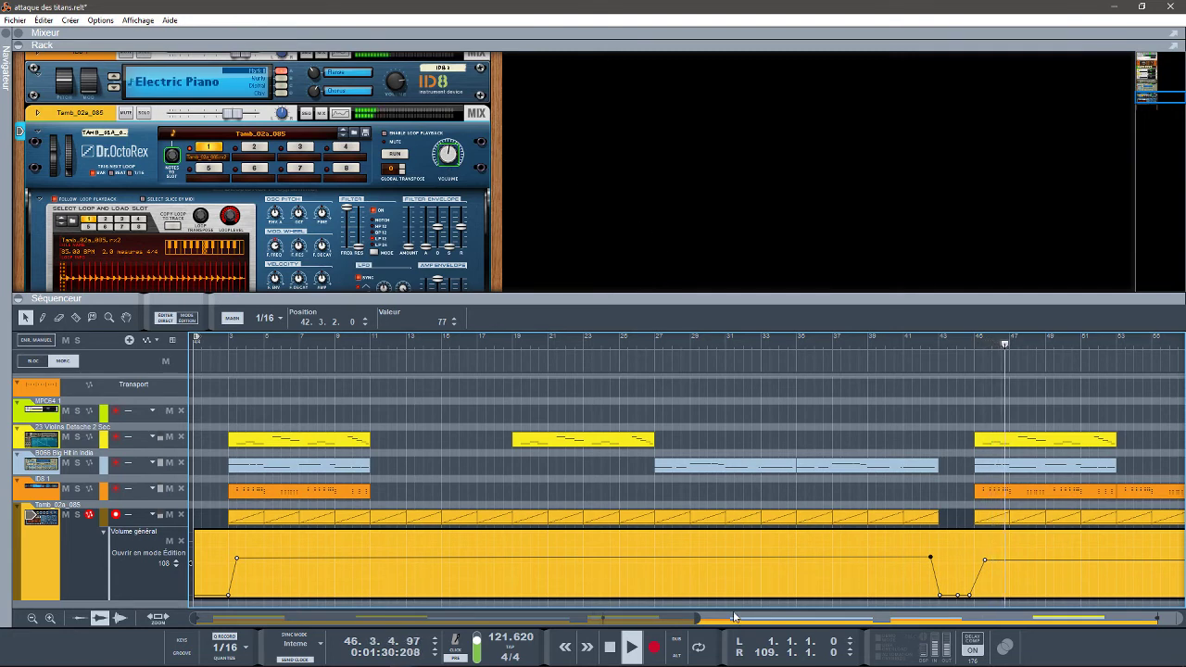
{"action": "scroll", "coordinate": [888, 576], "scroll_direction": "down", "scroll_amount": 4}
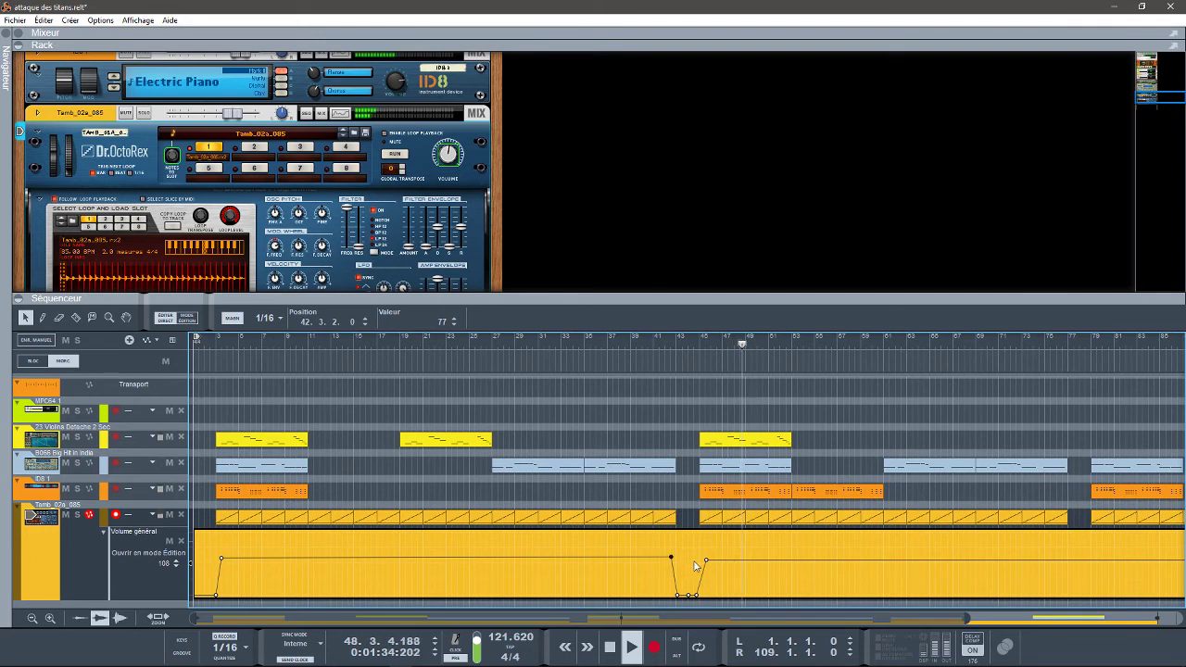
{"action": "left_click_drag", "start_coordinate": [706, 560], "coordinate": [704, 563]}
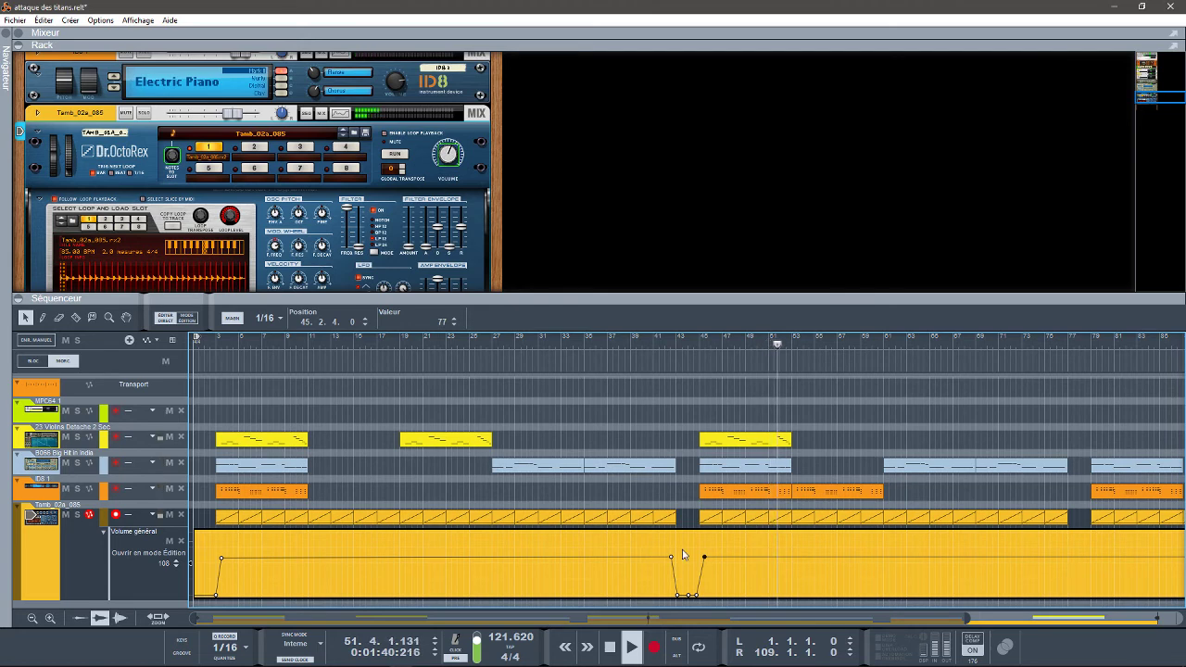
Copy the volume dip's five automation points to the gap at bars 77 to 79, starting at 76.3.4.0, and play from bar 71
{"action": "left_click", "coordinate": [671, 556]}
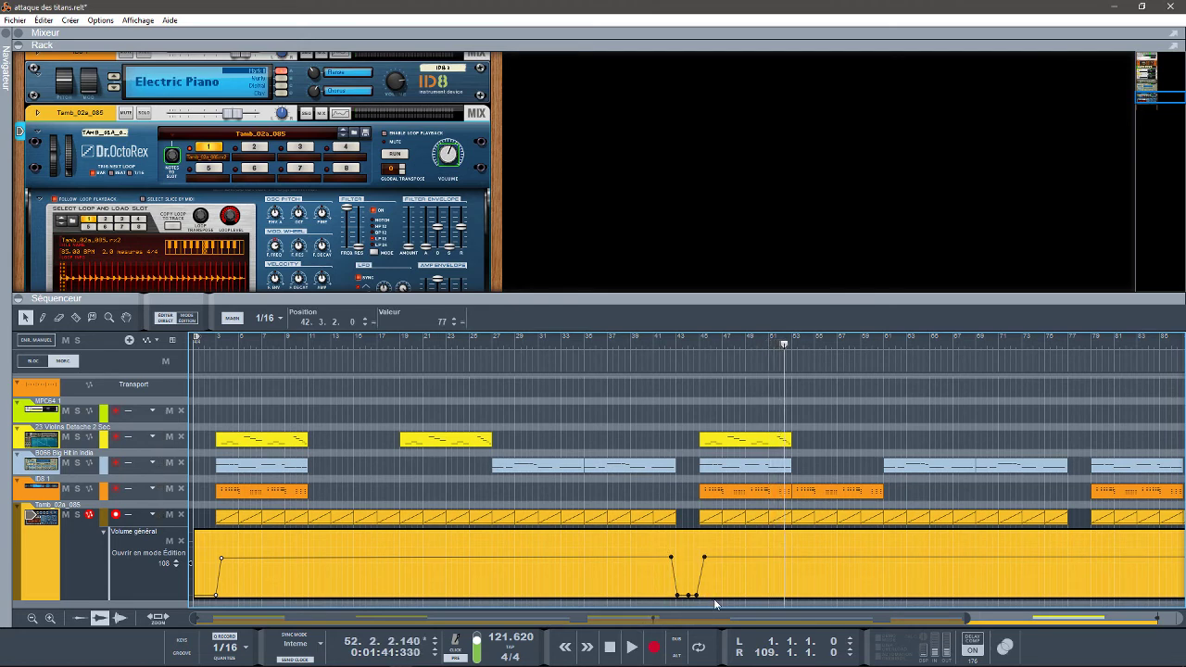
{"action": "key", "text": "KP_0"}
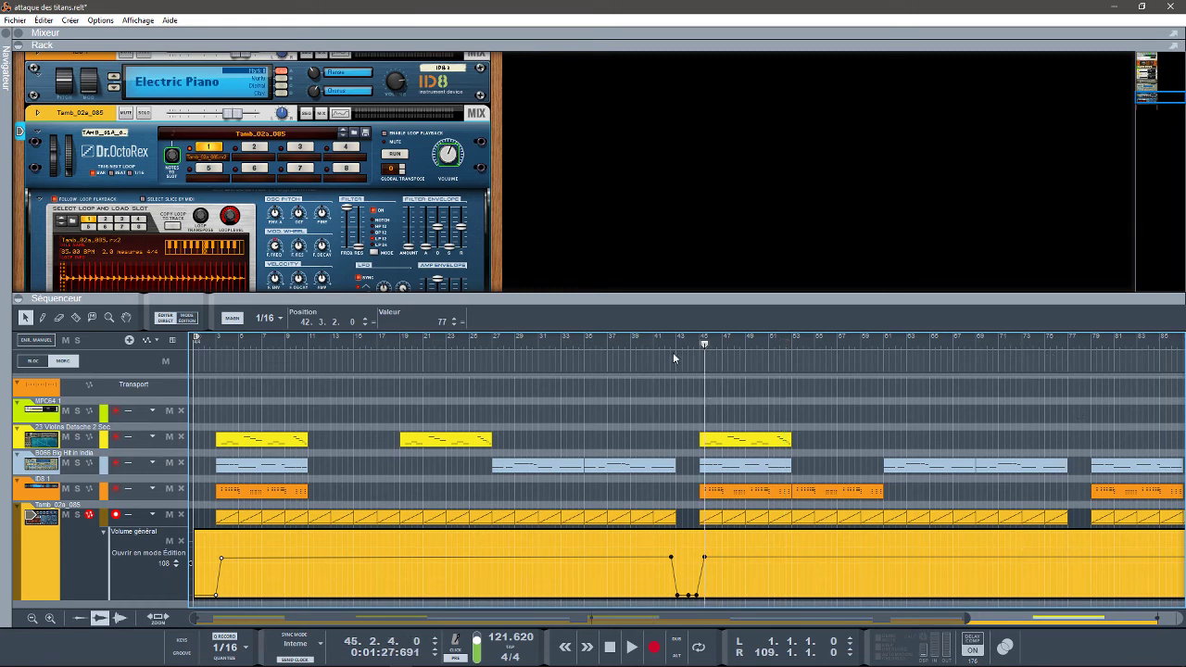
{"action": "left_click", "coordinate": [1057, 351]}
{"action": "key", "text": "ctrl+v"}
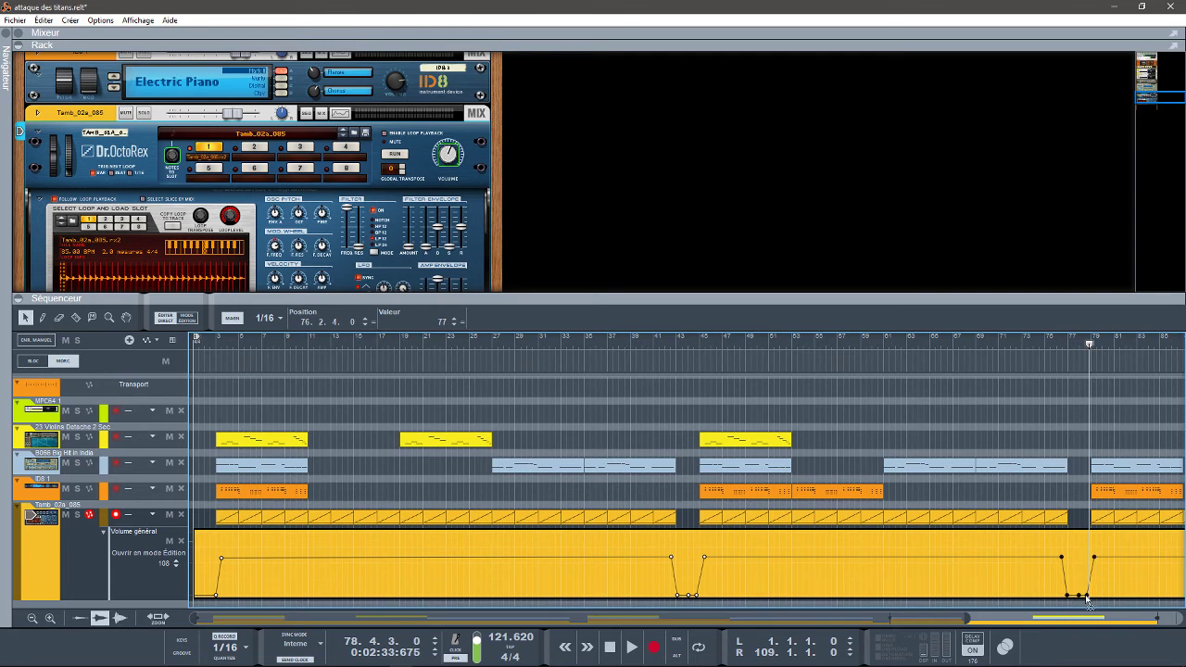
{"action": "left_click_drag", "start_coordinate": [1086, 599], "coordinate": [1089, 596]}
{"action": "left_click", "coordinate": [1002, 341]}
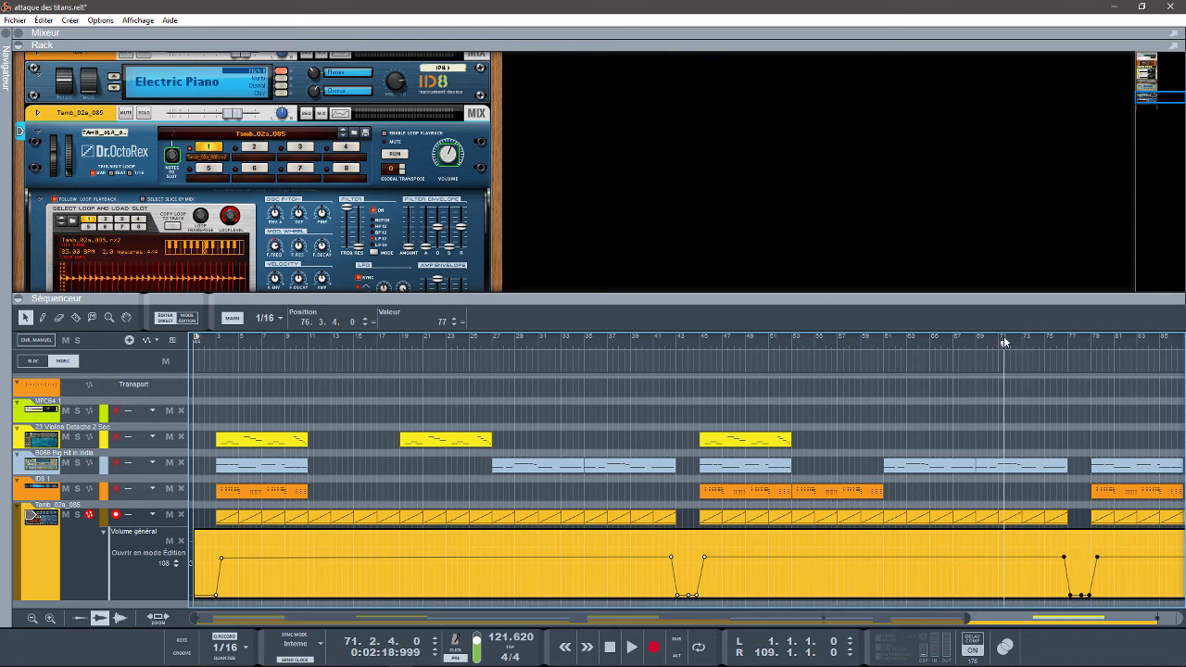
{"action": "key", "text": "space"}
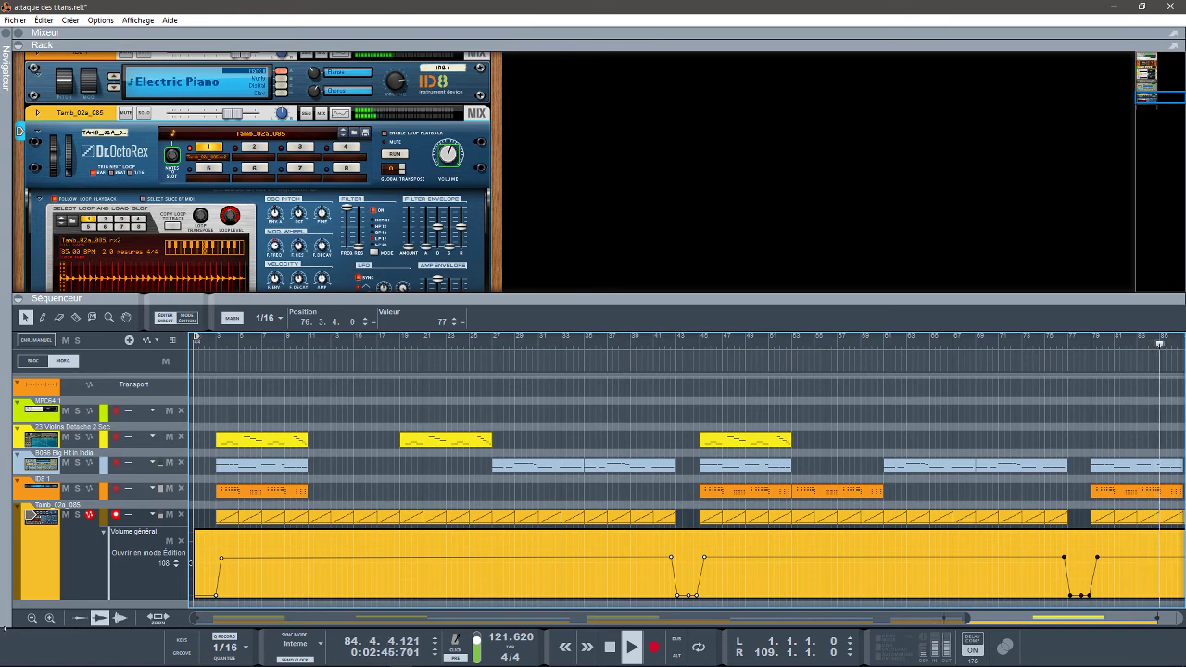
Fold and reopen the tambourine track's Volume général automation lane so it shows at compact height, and stop playback
{"action": "left_click", "coordinate": [103, 535]}
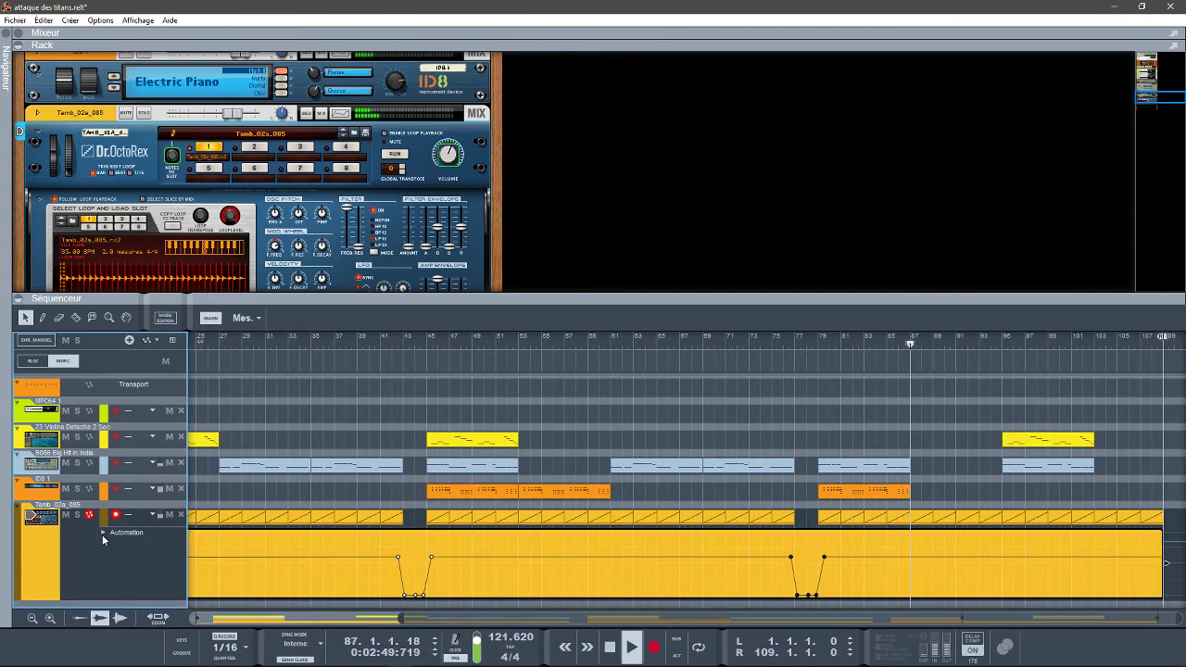
{"action": "key", "text": "Delete"}
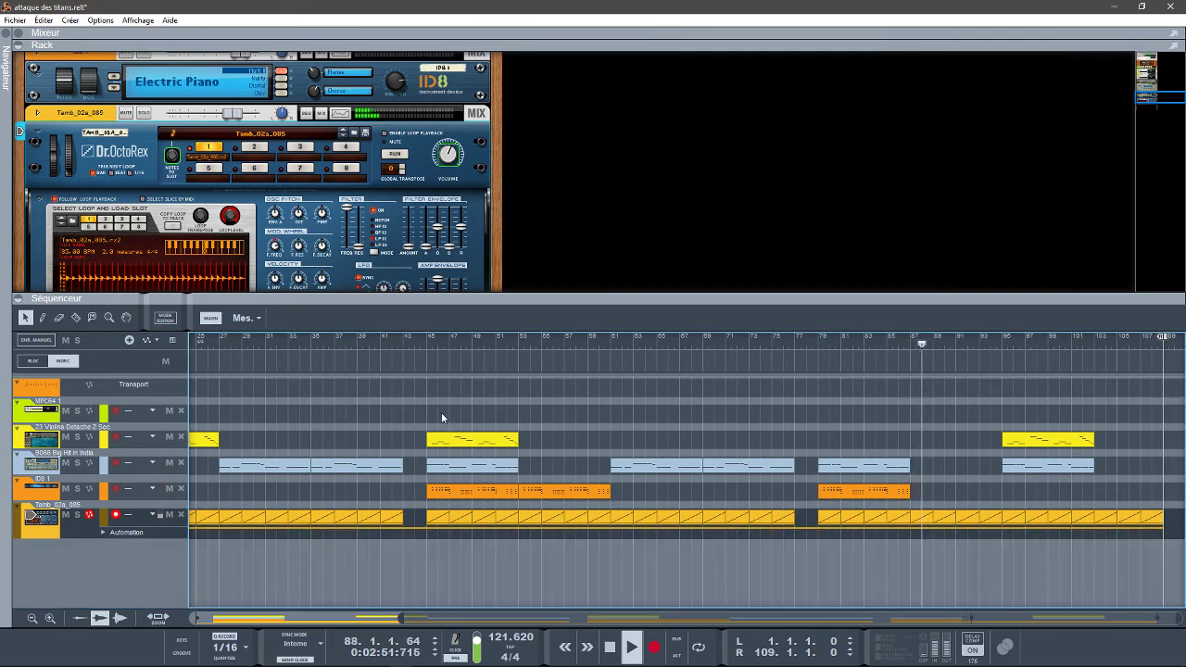
{"action": "left_click", "coordinate": [98, 532]}
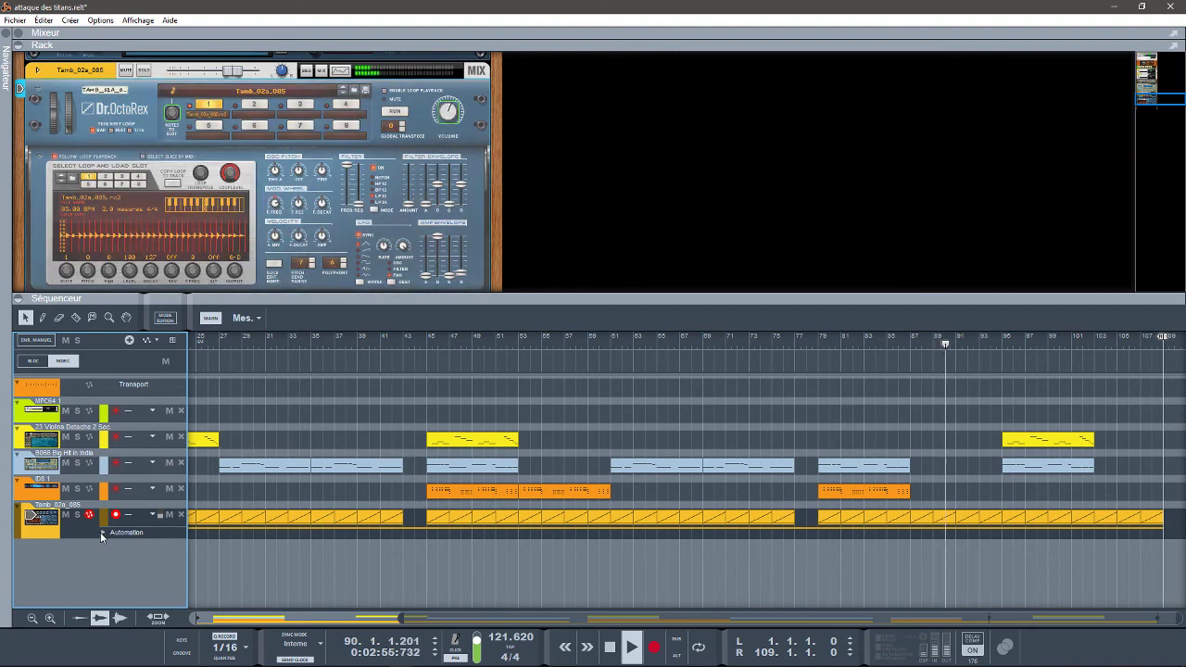
{"action": "left_click", "coordinate": [104, 532]}
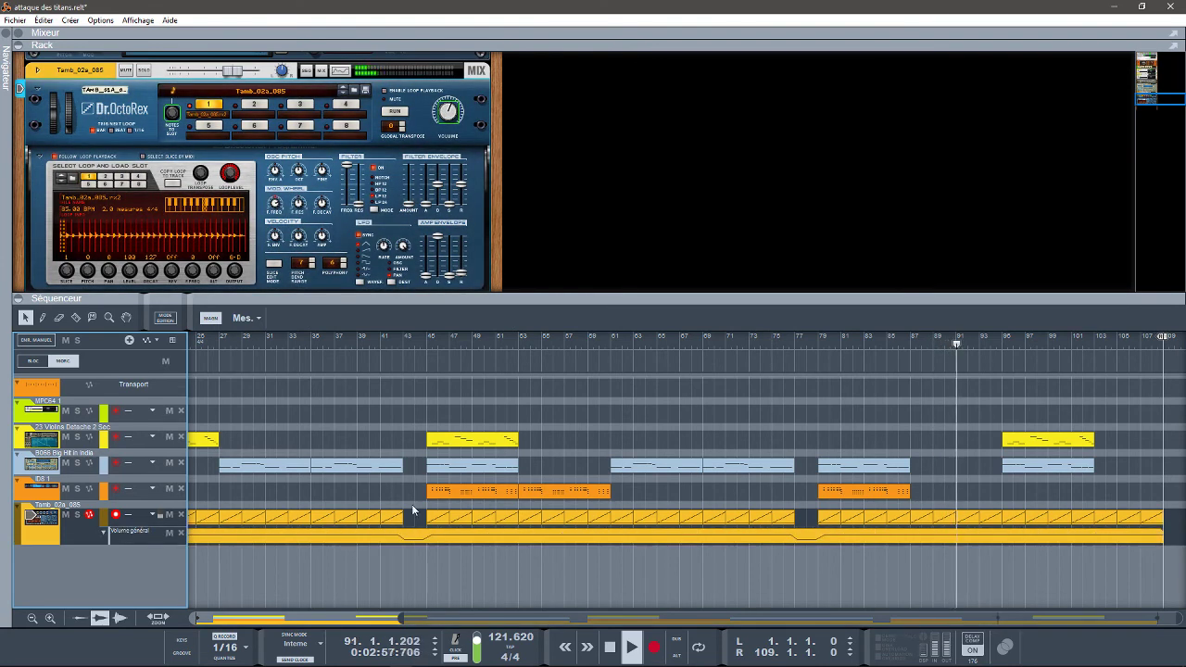
{"action": "key", "text": "space"}
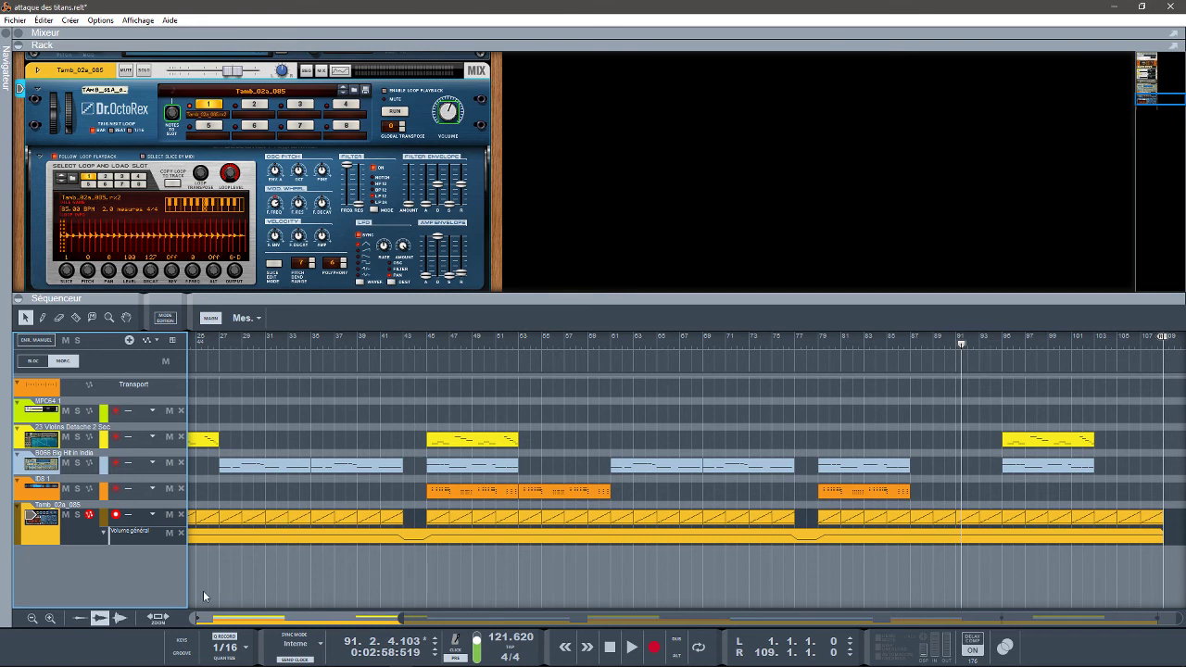
Play the song from the start to hear the tambourine loop with its volume automation
{"action": "mouse_move", "coordinate": [203, 666]}
{"action": "mouse_move", "coordinate": [3, 665]}
{"action": "key", "text": "Home"}
{"action": "key", "text": "space"}
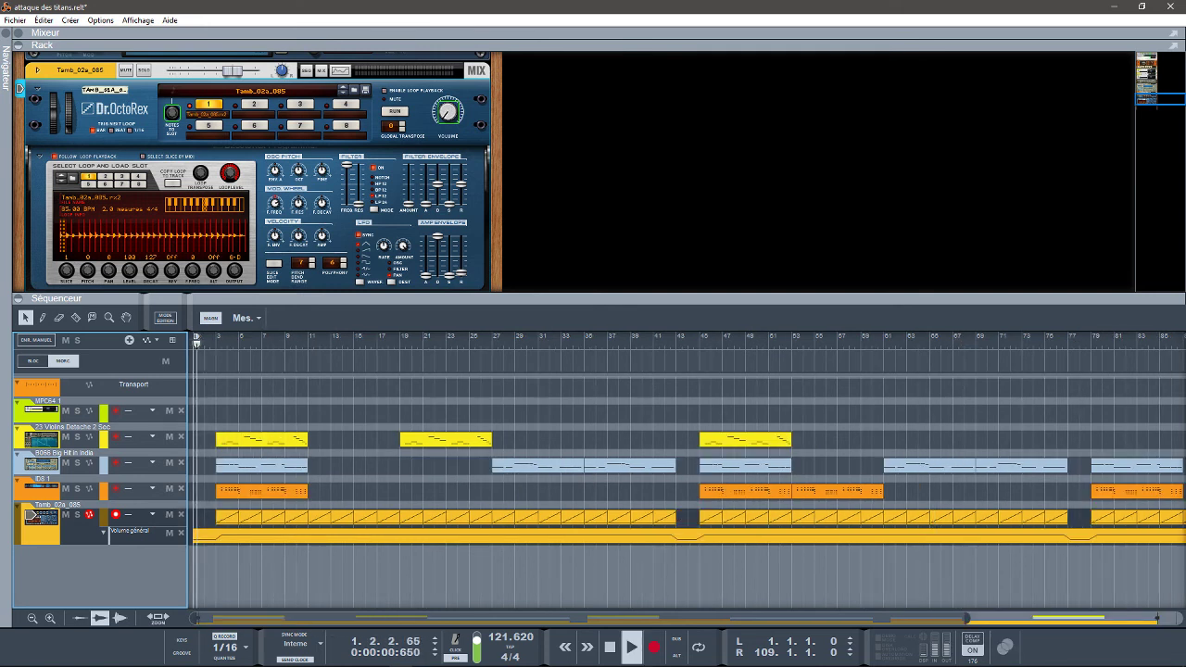